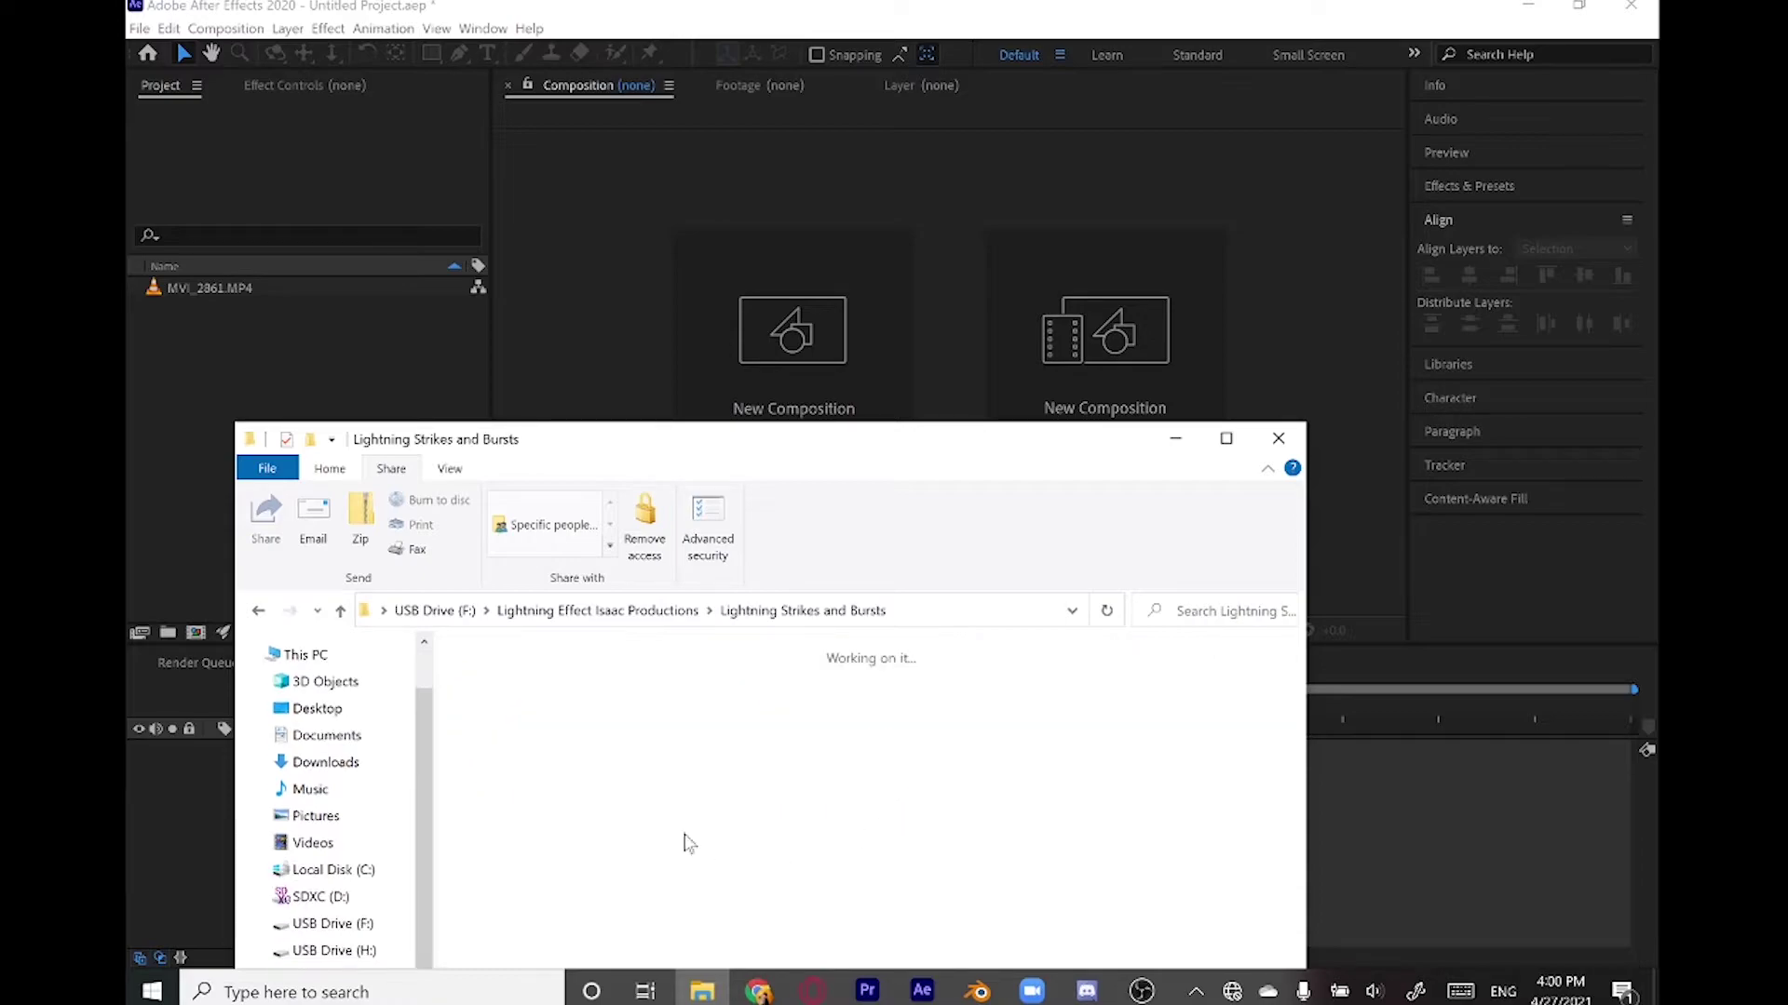
# - Import Lightning_Strike_12_2281_2K, footagecrate-stormclouds-overlay-1 and the heavy-rain mp4 into the project
pyautogui.click(1076, 688)
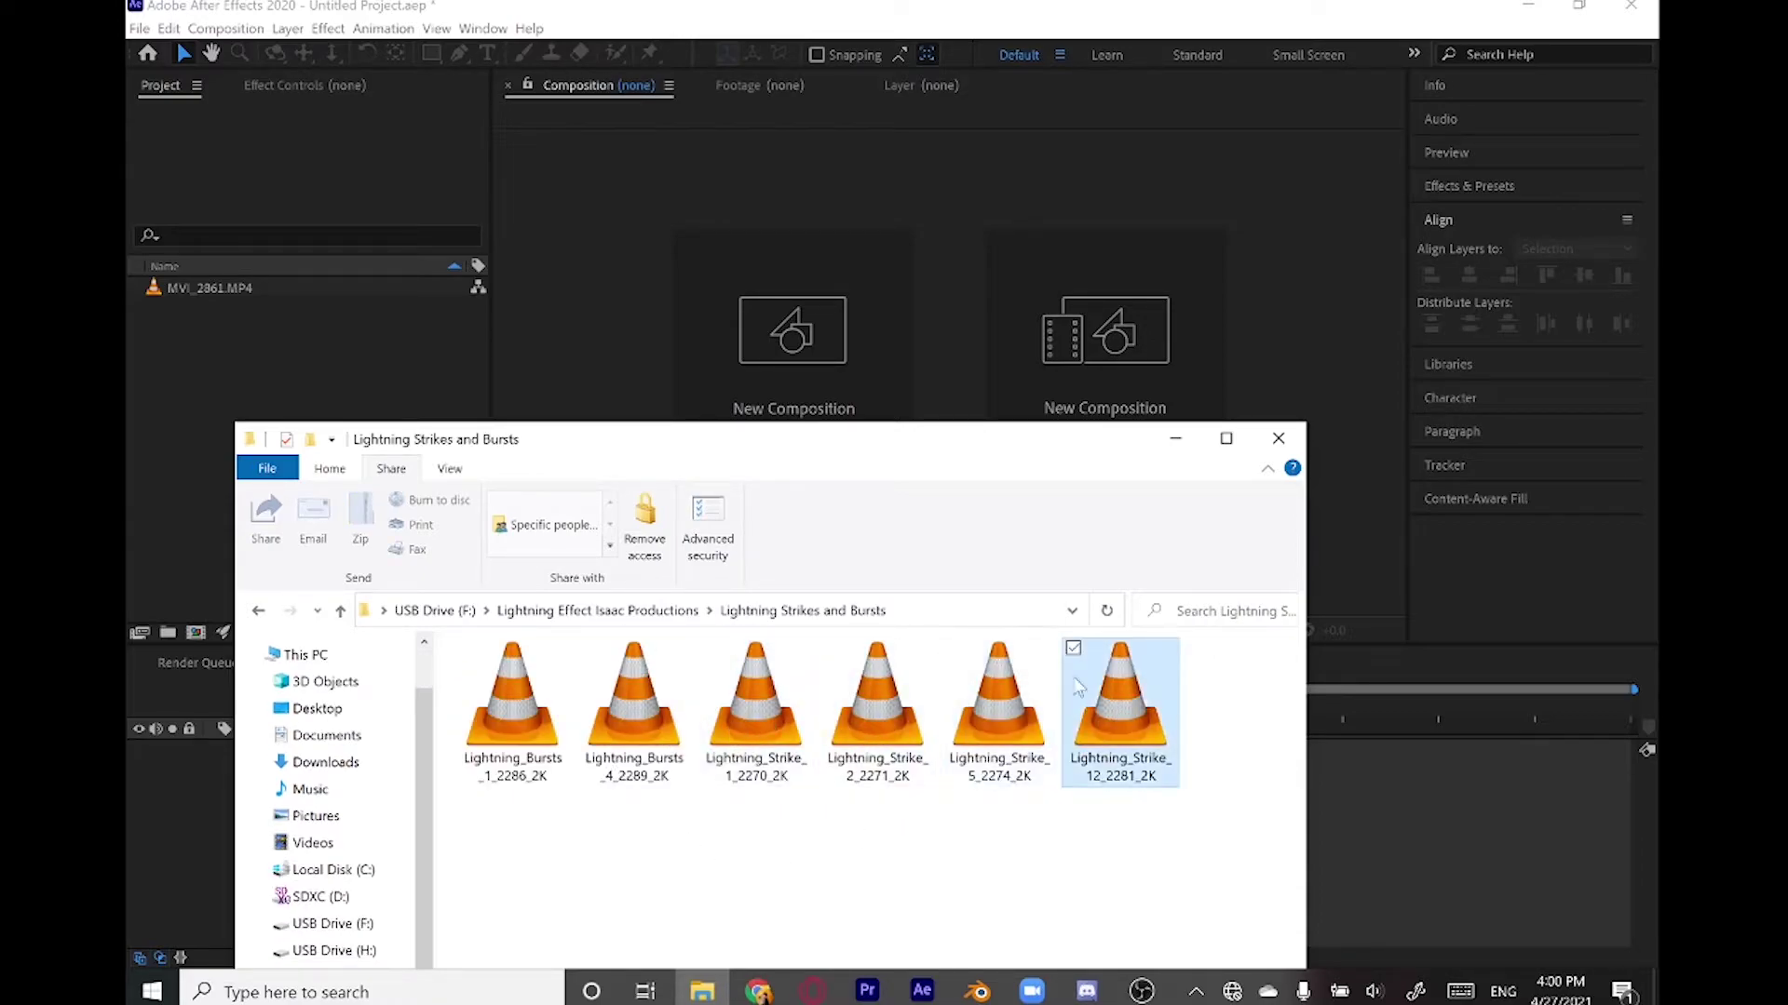
pyautogui.moveTo(350, 312); pyautogui.dragTo(316, 296)
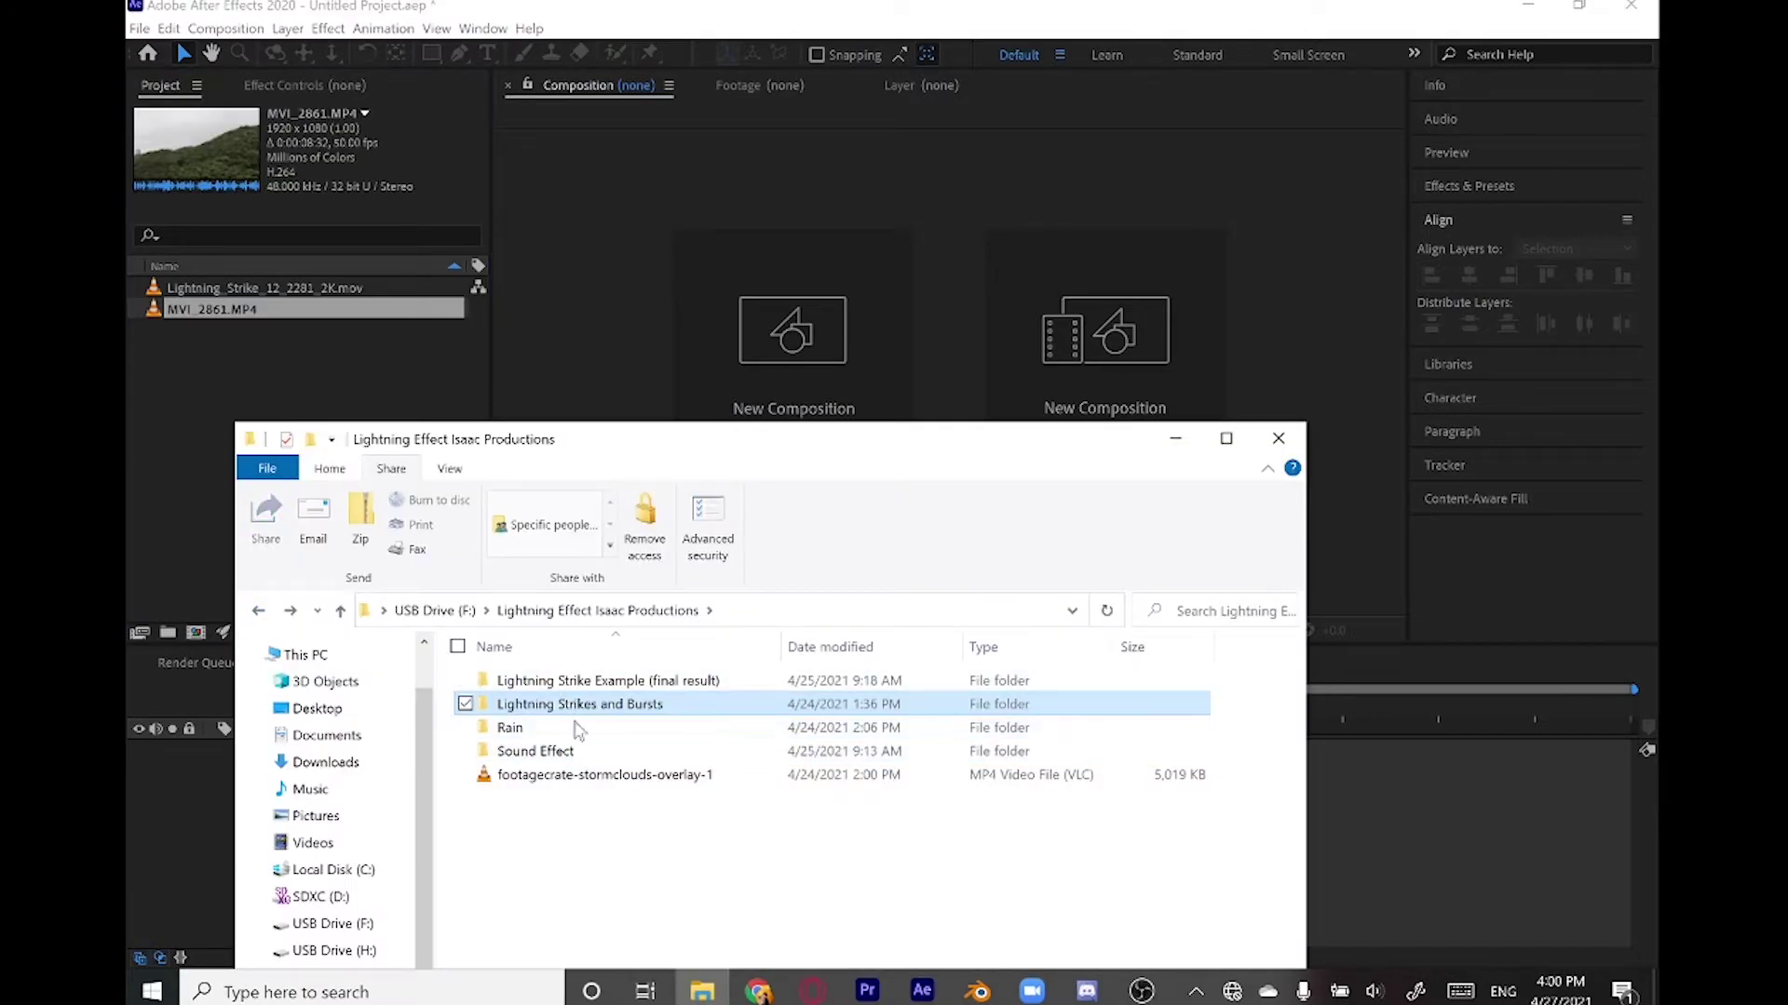
pyautogui.click(589, 774)
pyautogui.moveTo(596, 774); pyautogui.dragTo(320, 400)
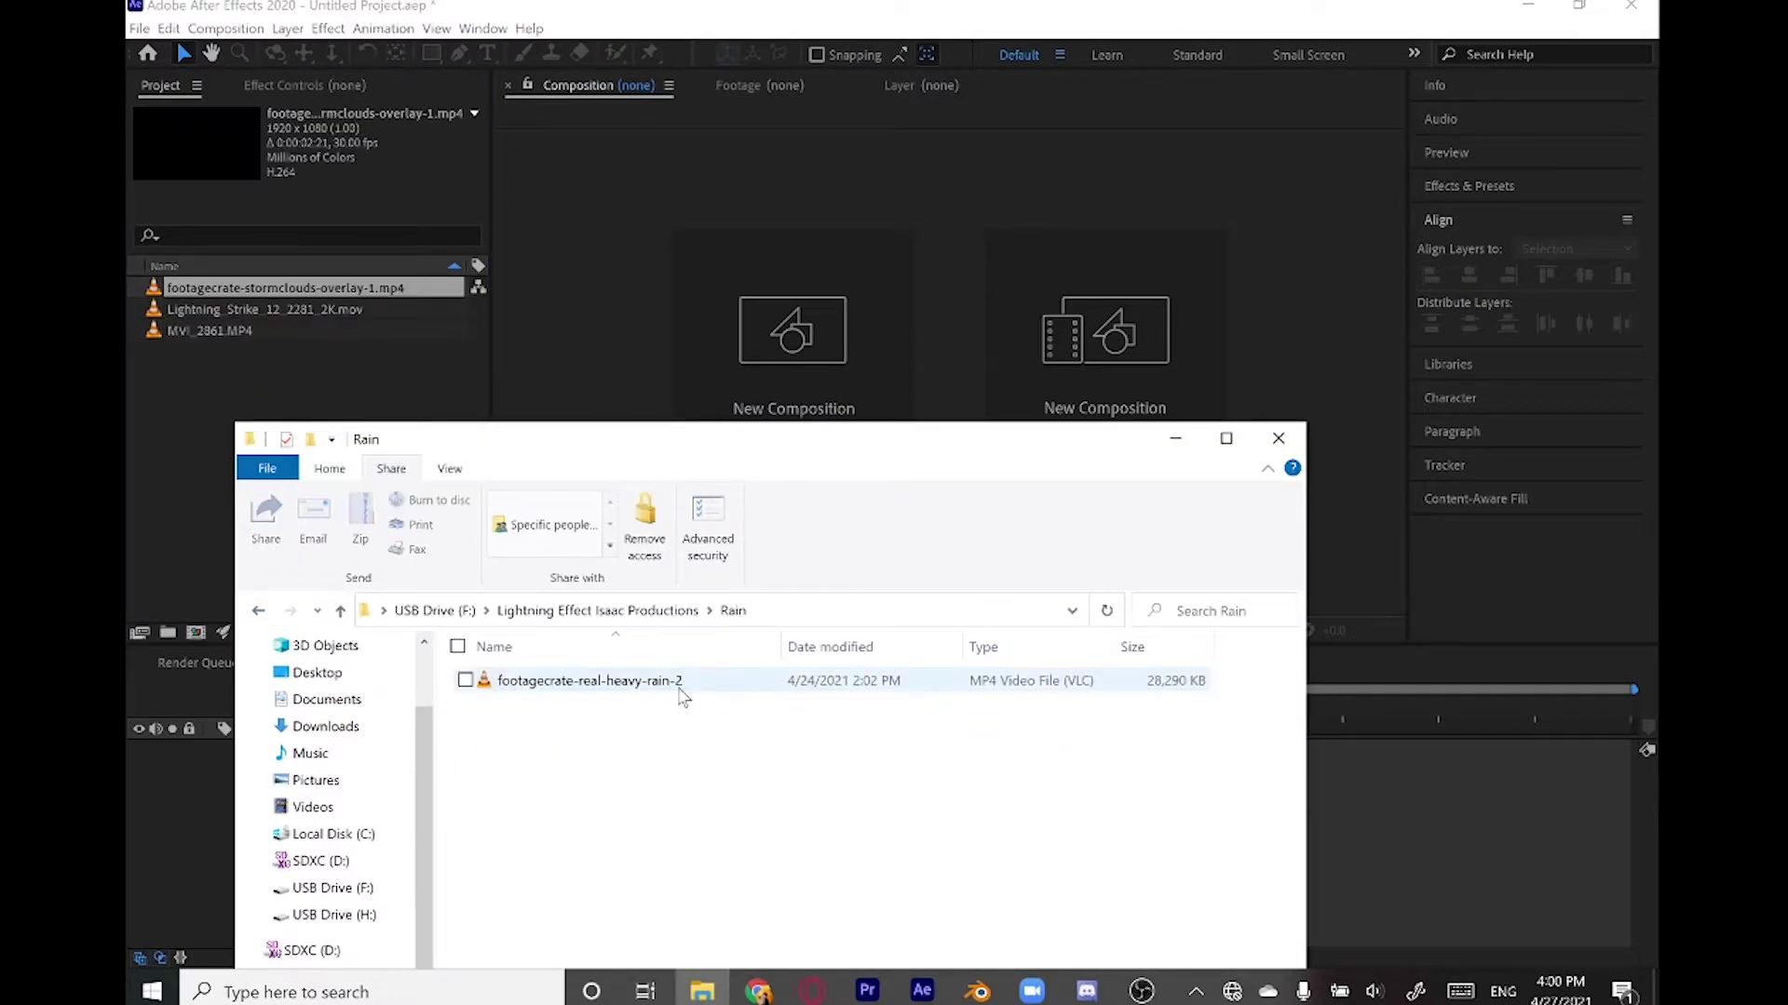
pyautogui.moveTo(682, 686); pyautogui.dragTo(351, 400)
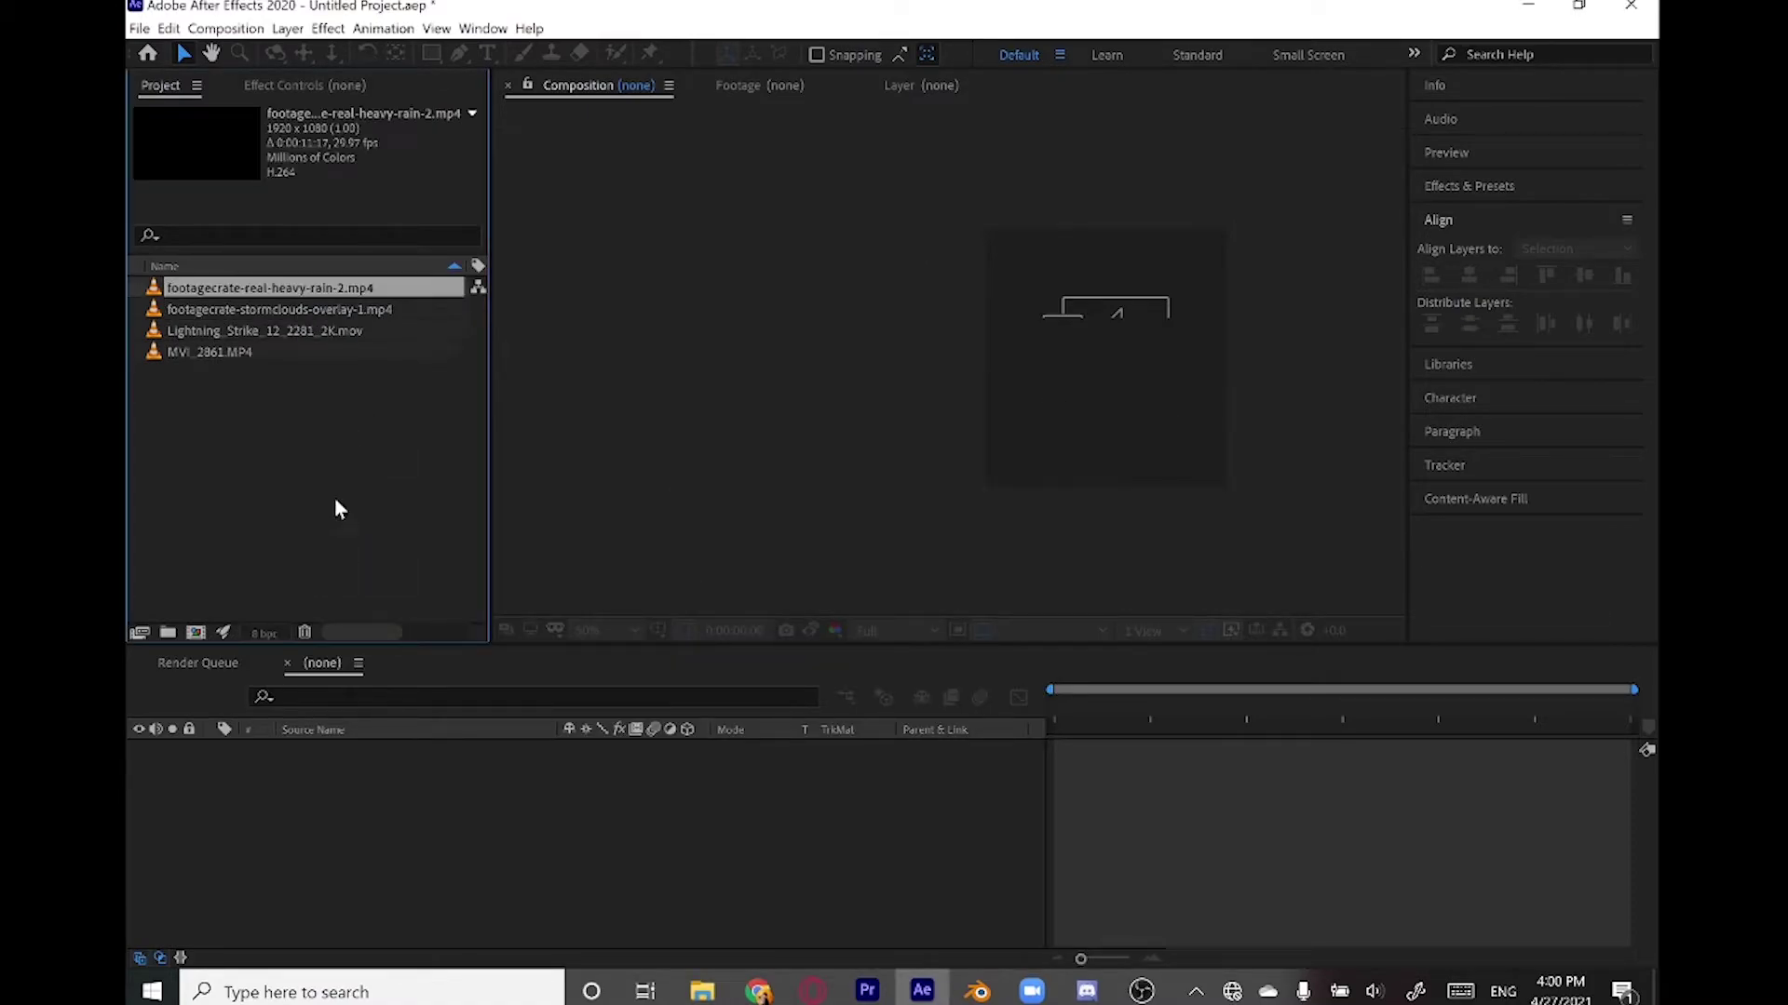
# - Create a composition from the MVI_2861.MP4 hillside clip
pyautogui.click(354, 331)
pyautogui.click(334, 288)
pyautogui.click(326, 267)
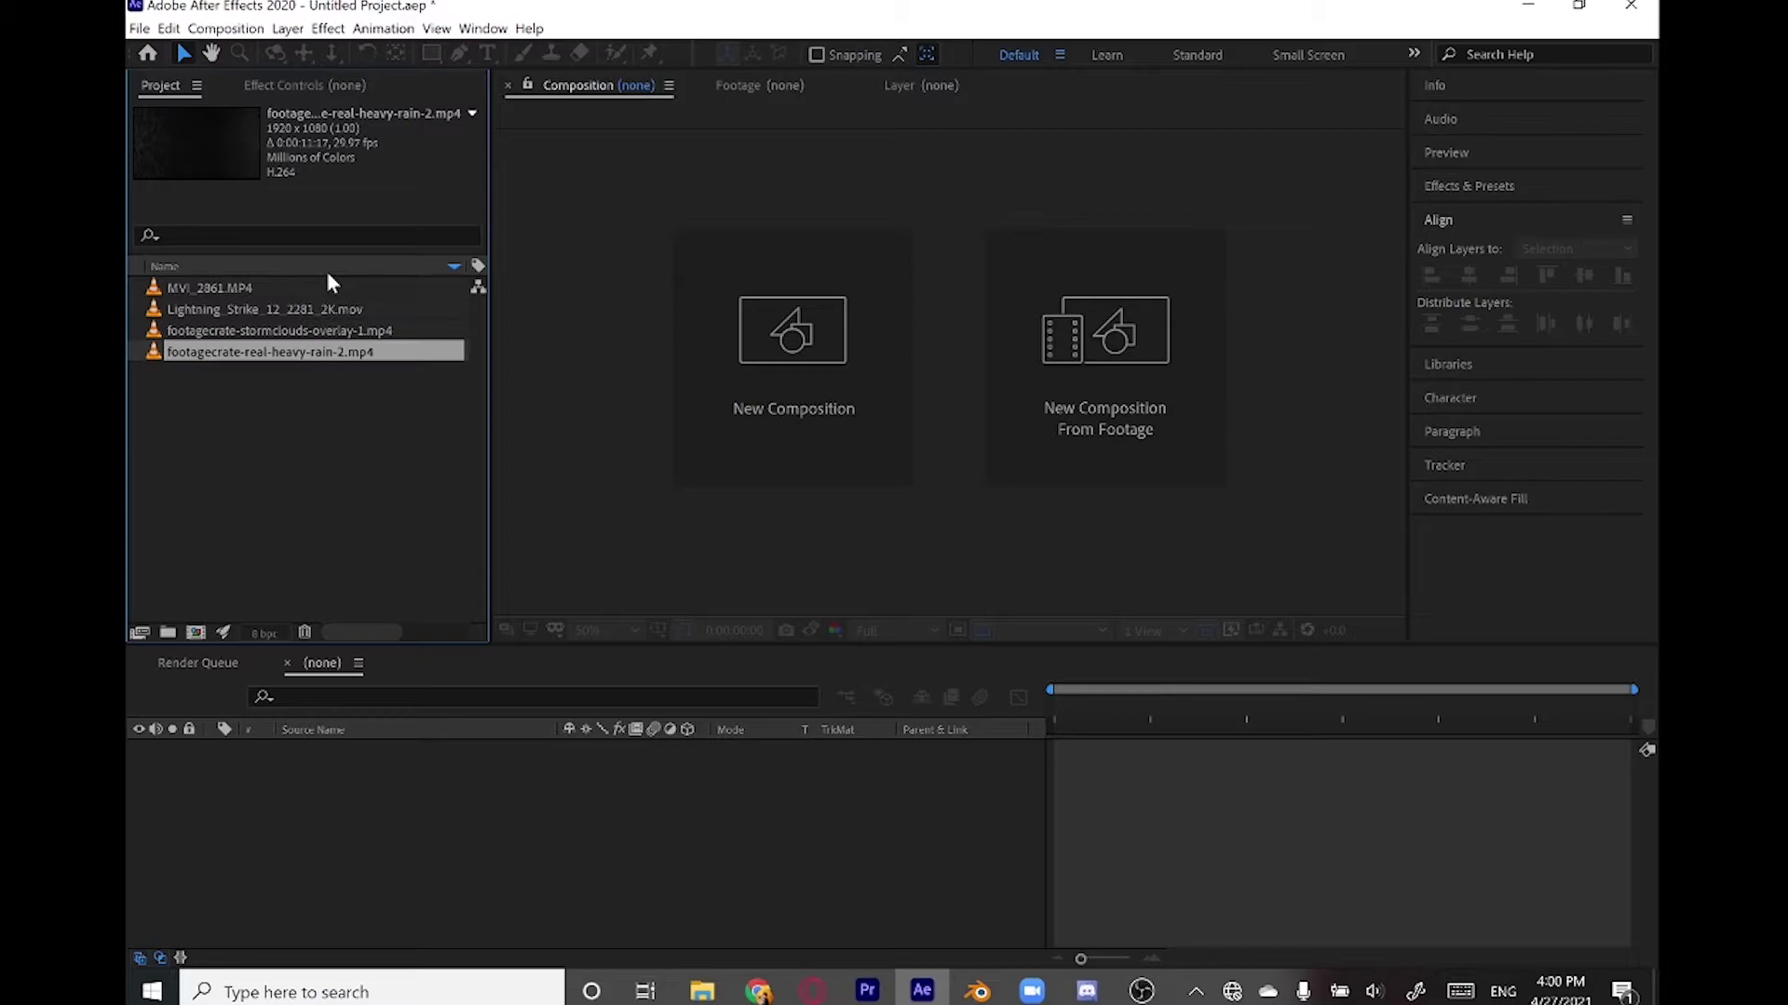
pyautogui.click(327, 332)
pyautogui.click(327, 351)
pyautogui.click(322, 328)
pyautogui.moveTo(254, 288); pyautogui.dragTo(298, 584)
pyautogui.moveTo(397, 836); pyautogui.dragTo(397, 836)
# - Apply Brightness & Contrast to the hillside layer with Brightness at -123
pyautogui.click(1481, 187)
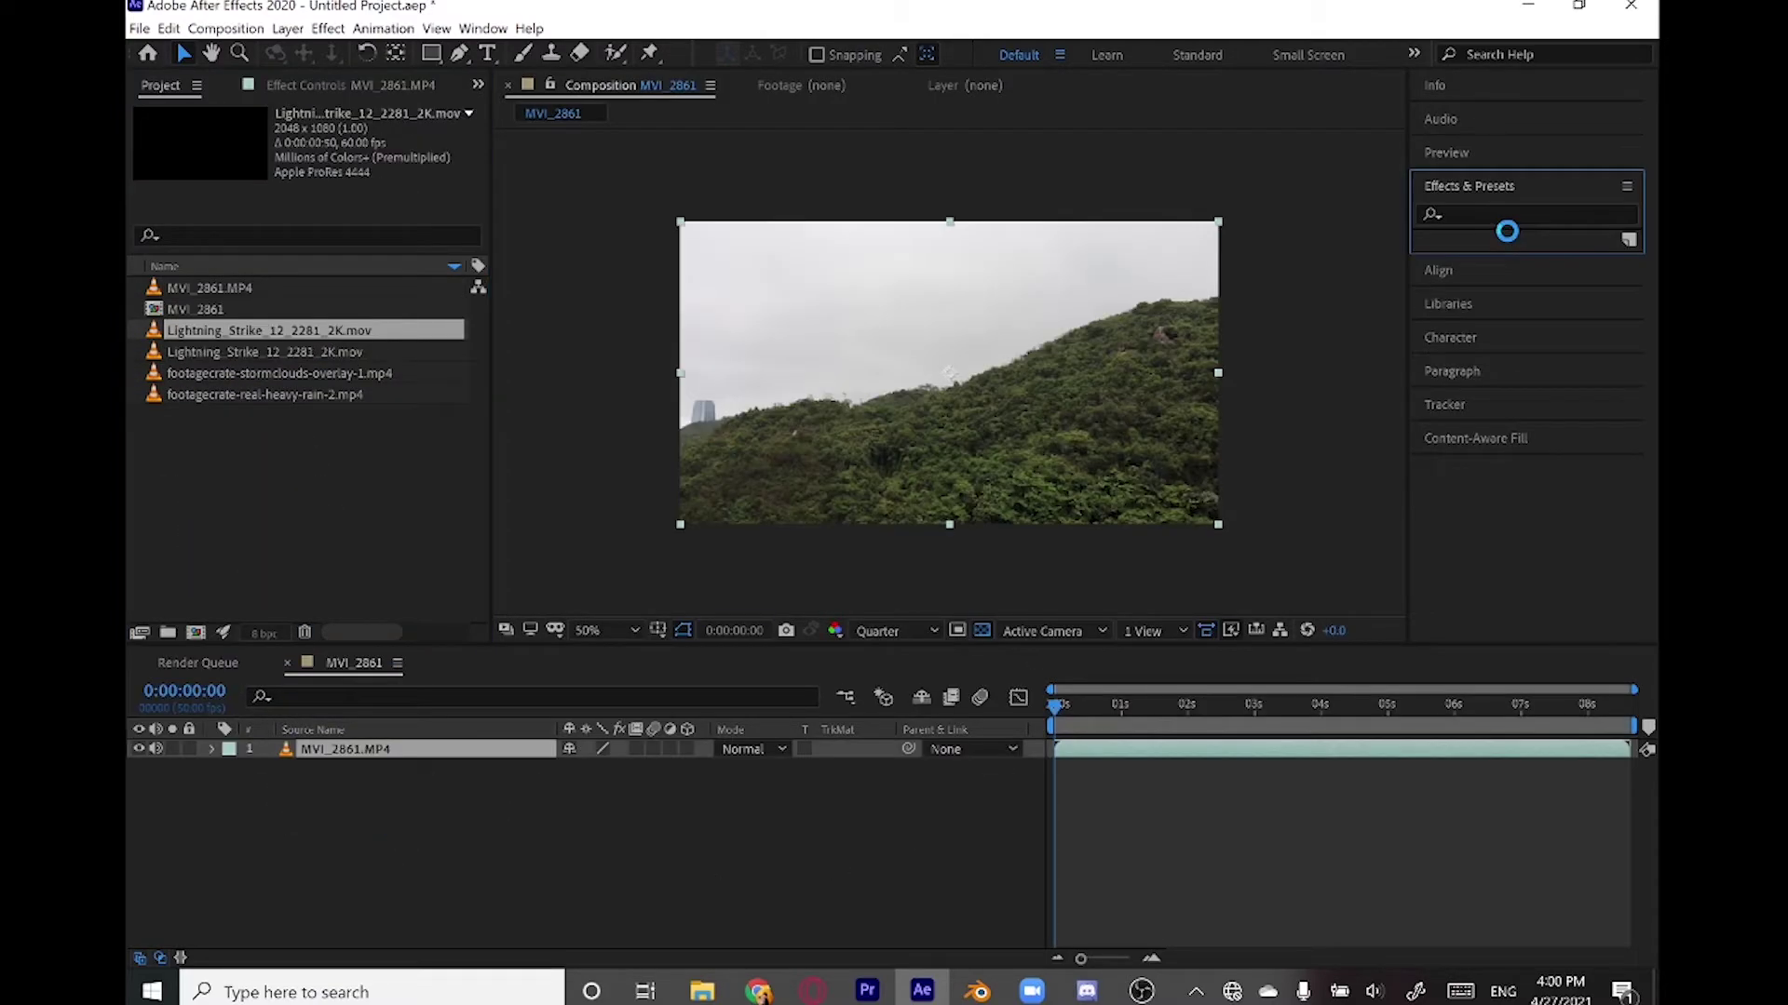
pyautogui.write('brigh')
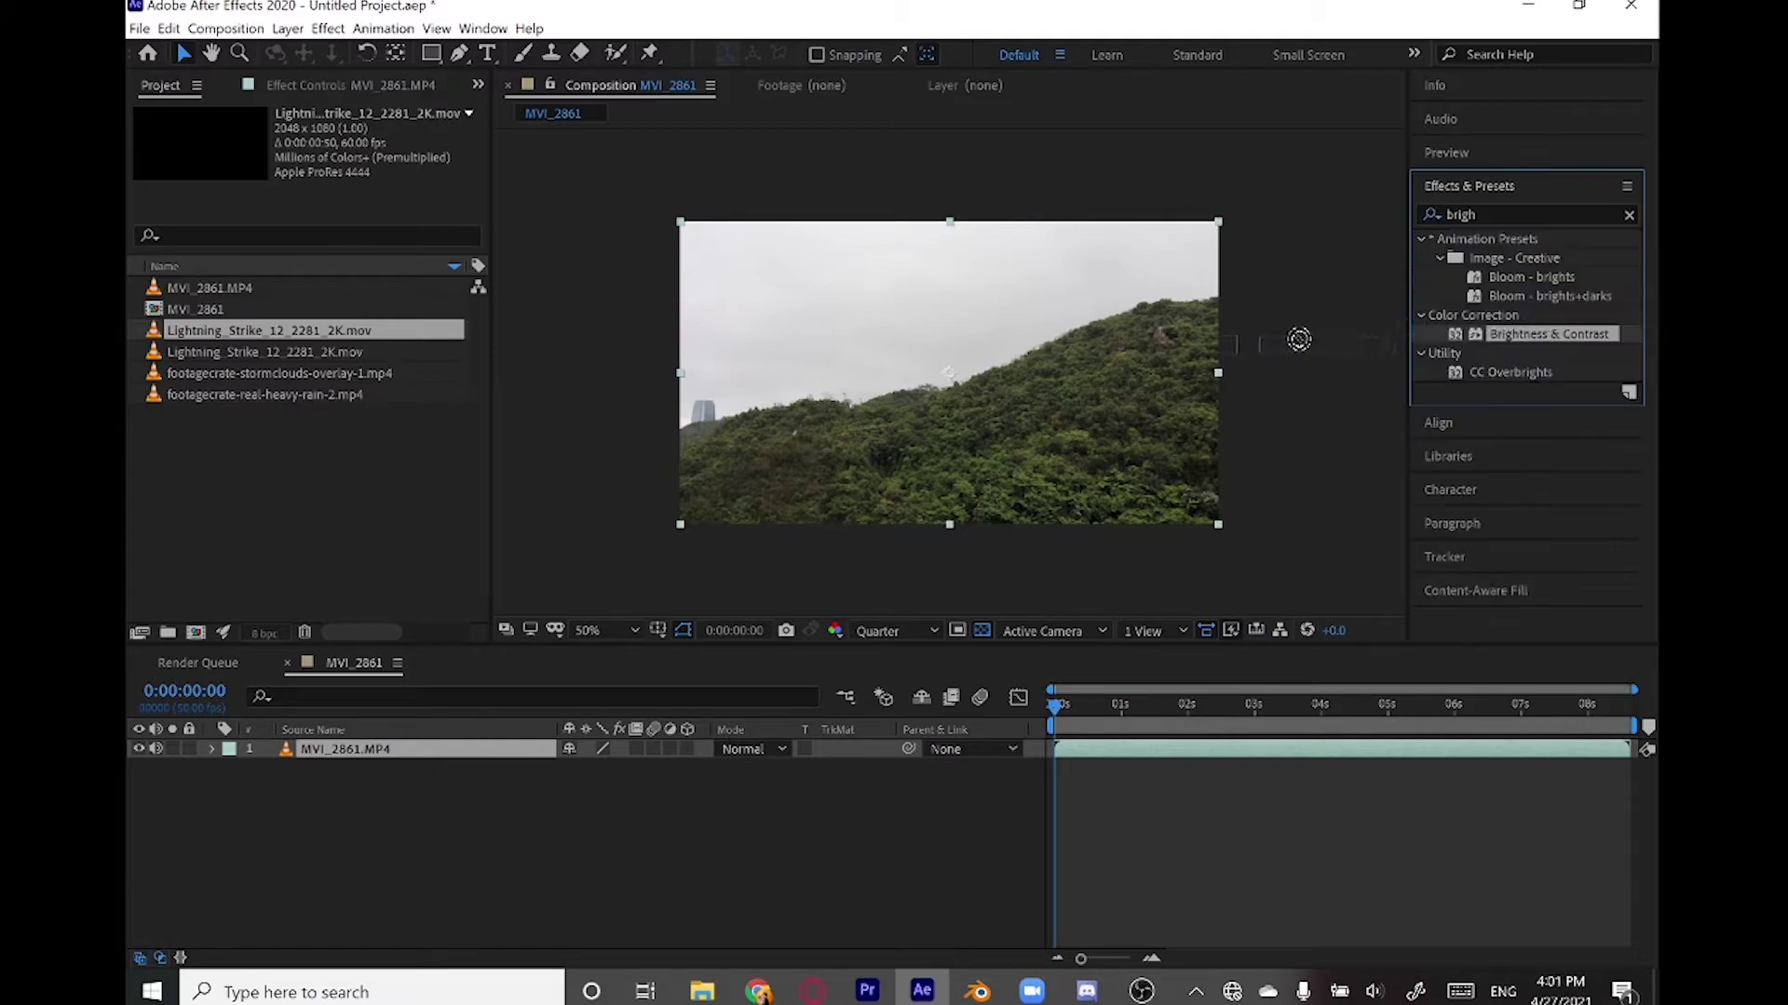
pyautogui.moveTo(1547, 334); pyautogui.dragTo(771, 319)
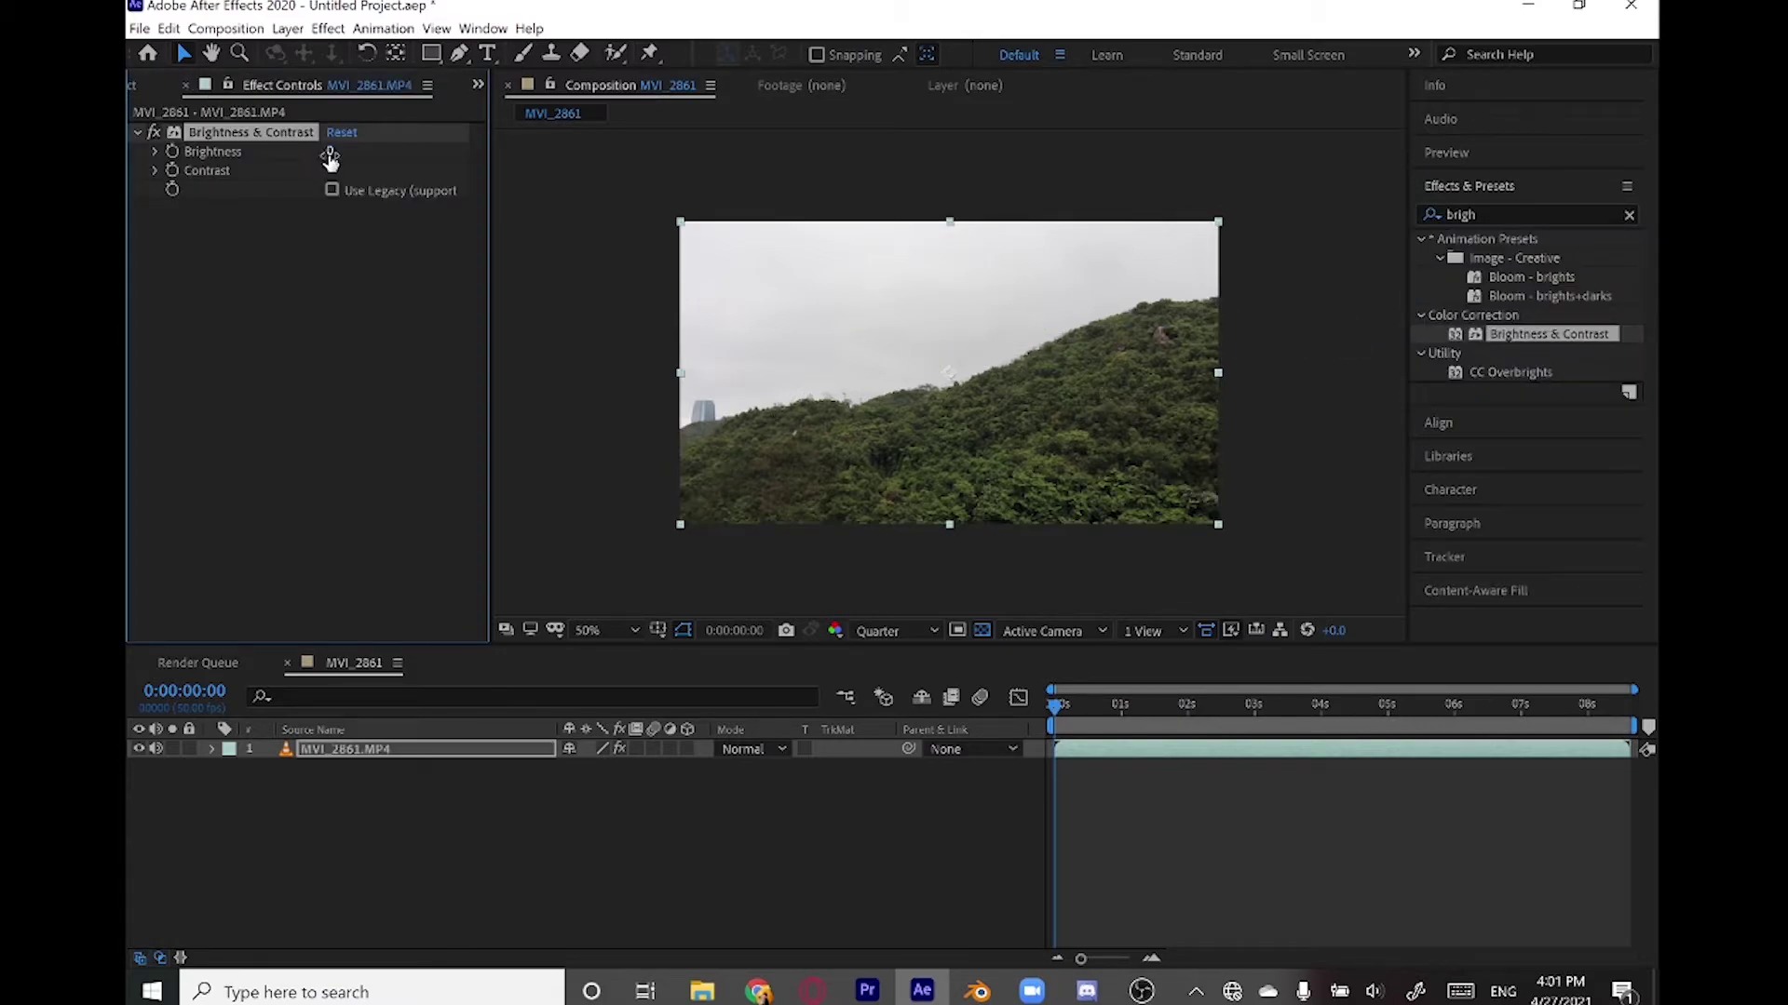
pyautogui.moveTo(330, 151); pyautogui.dragTo(191, 122)
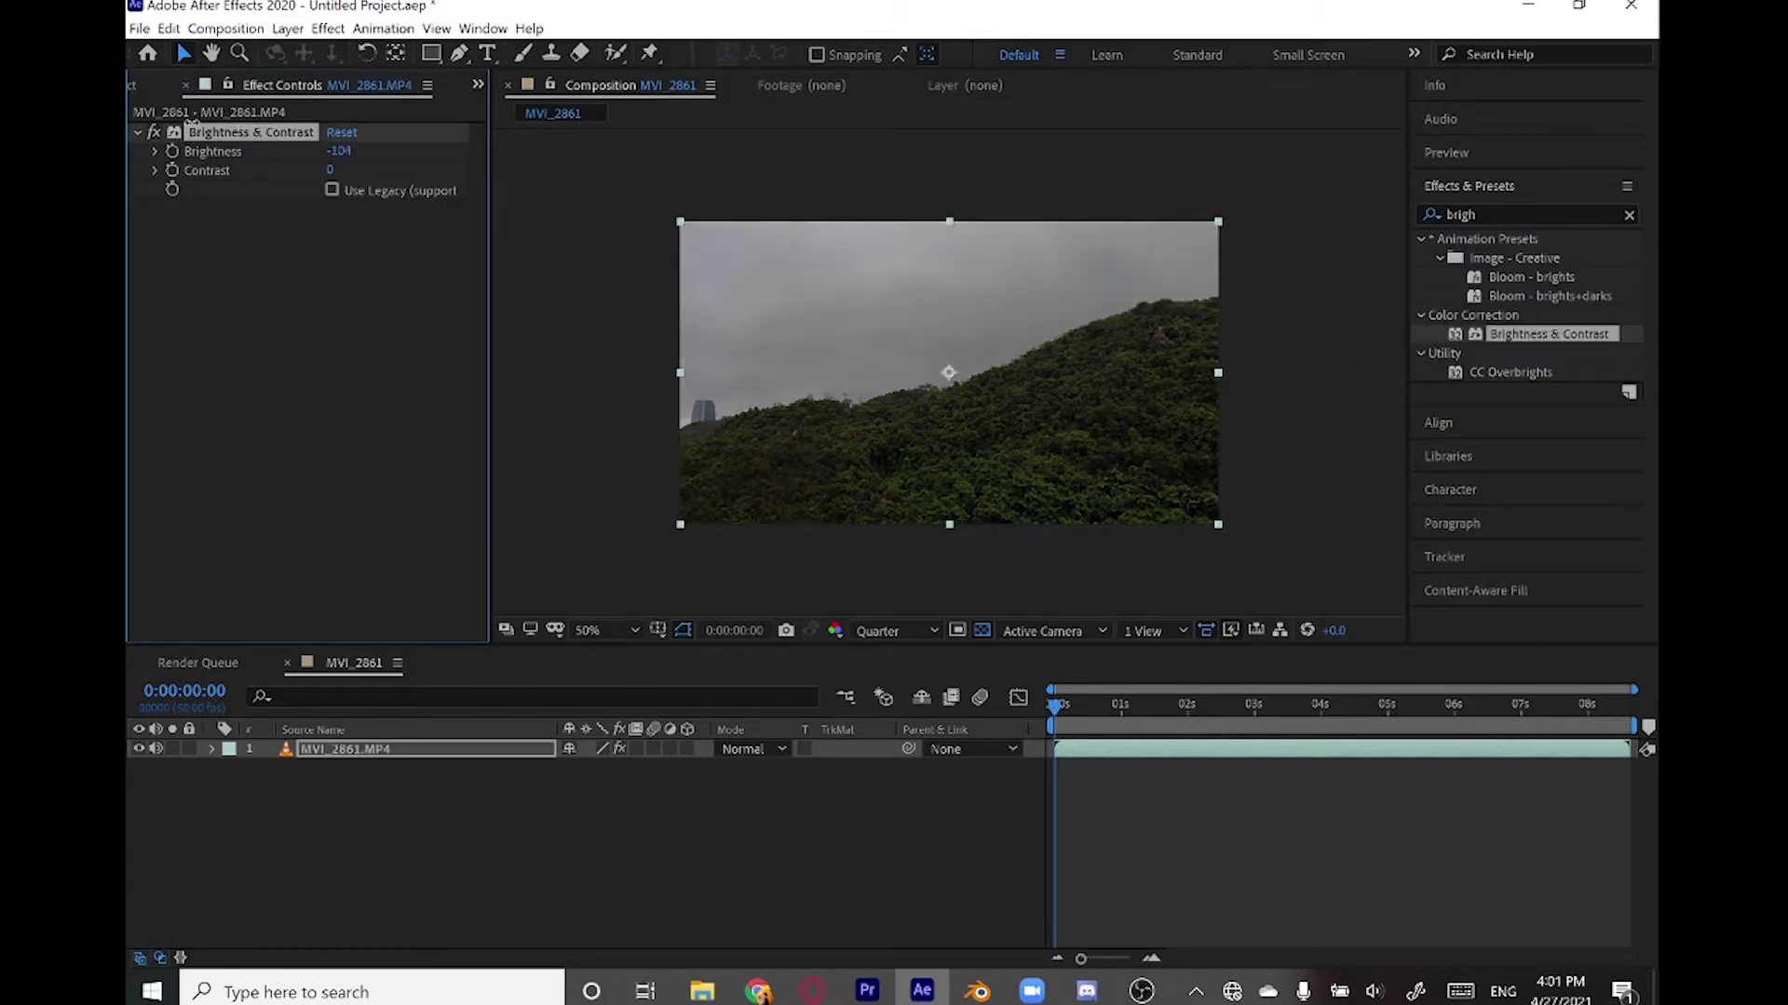
pyautogui.click(145, 85)
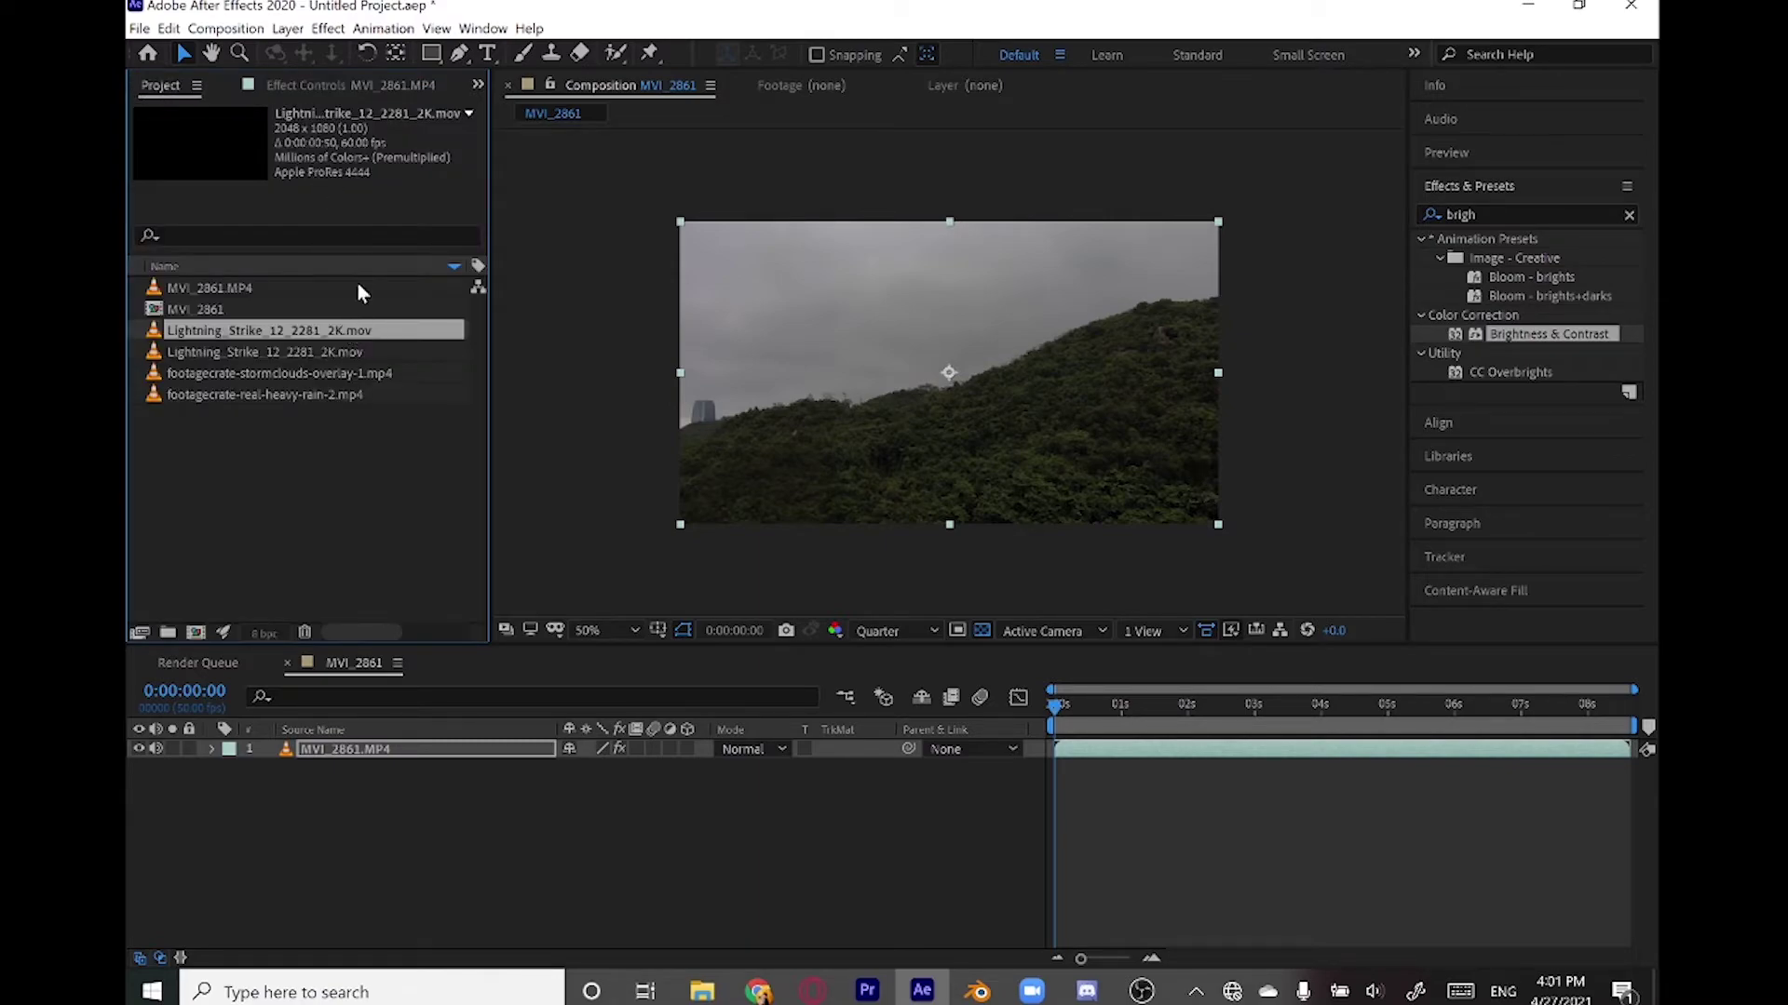
pyautogui.click(380, 749)
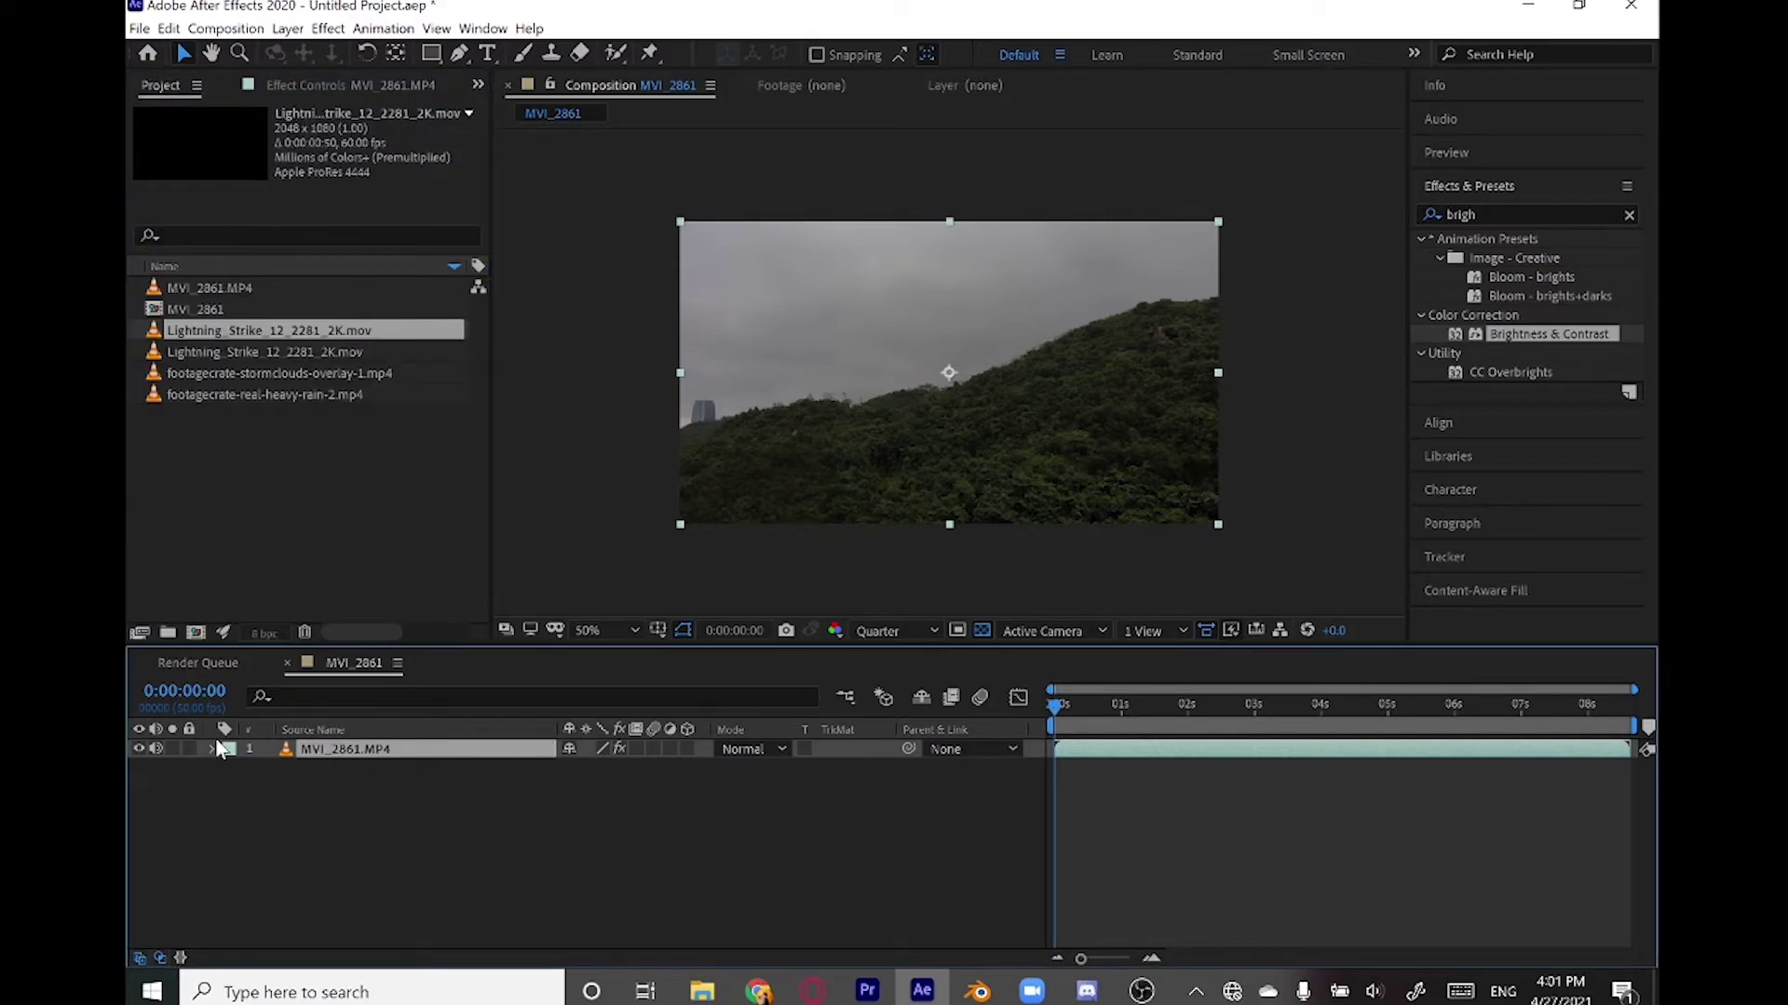
pyautogui.click(231, 771)
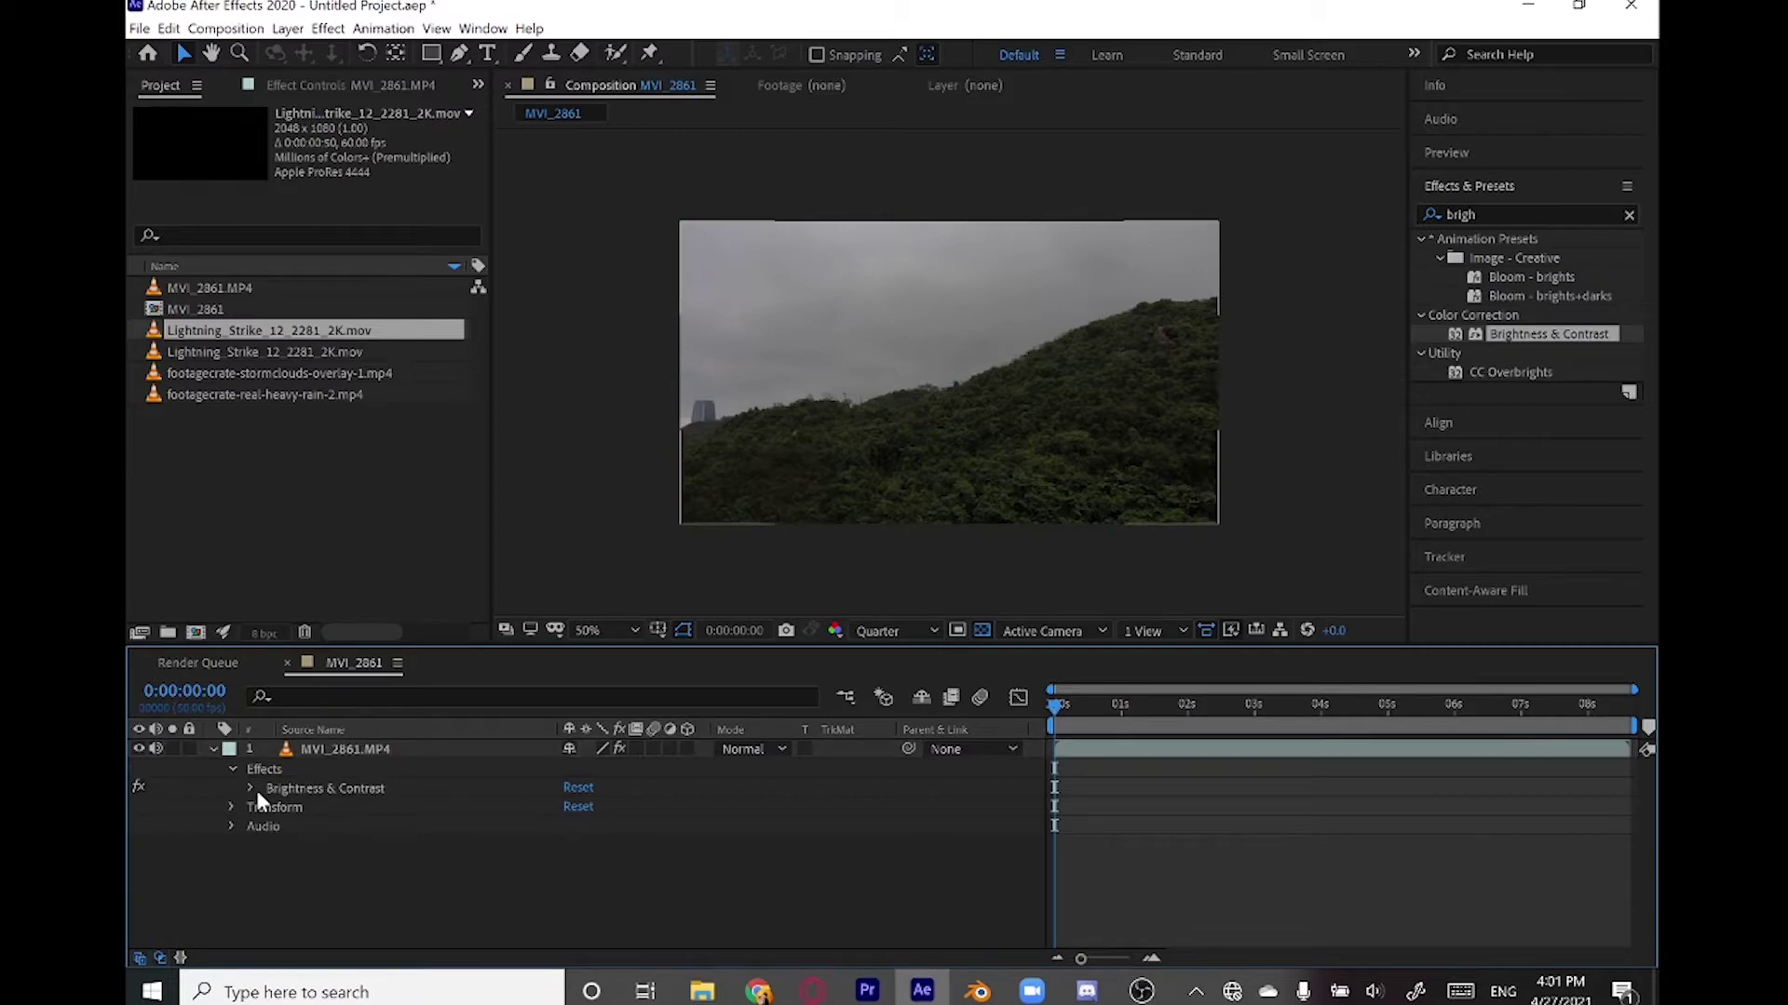
pyautogui.click(250, 788)
# - Add footagecrate-real-heavy-rain-2.mp4 as the top layer in Add blend mode
pyautogui.press('Down')
pyautogui.press('Down')
pyautogui.press('Down')
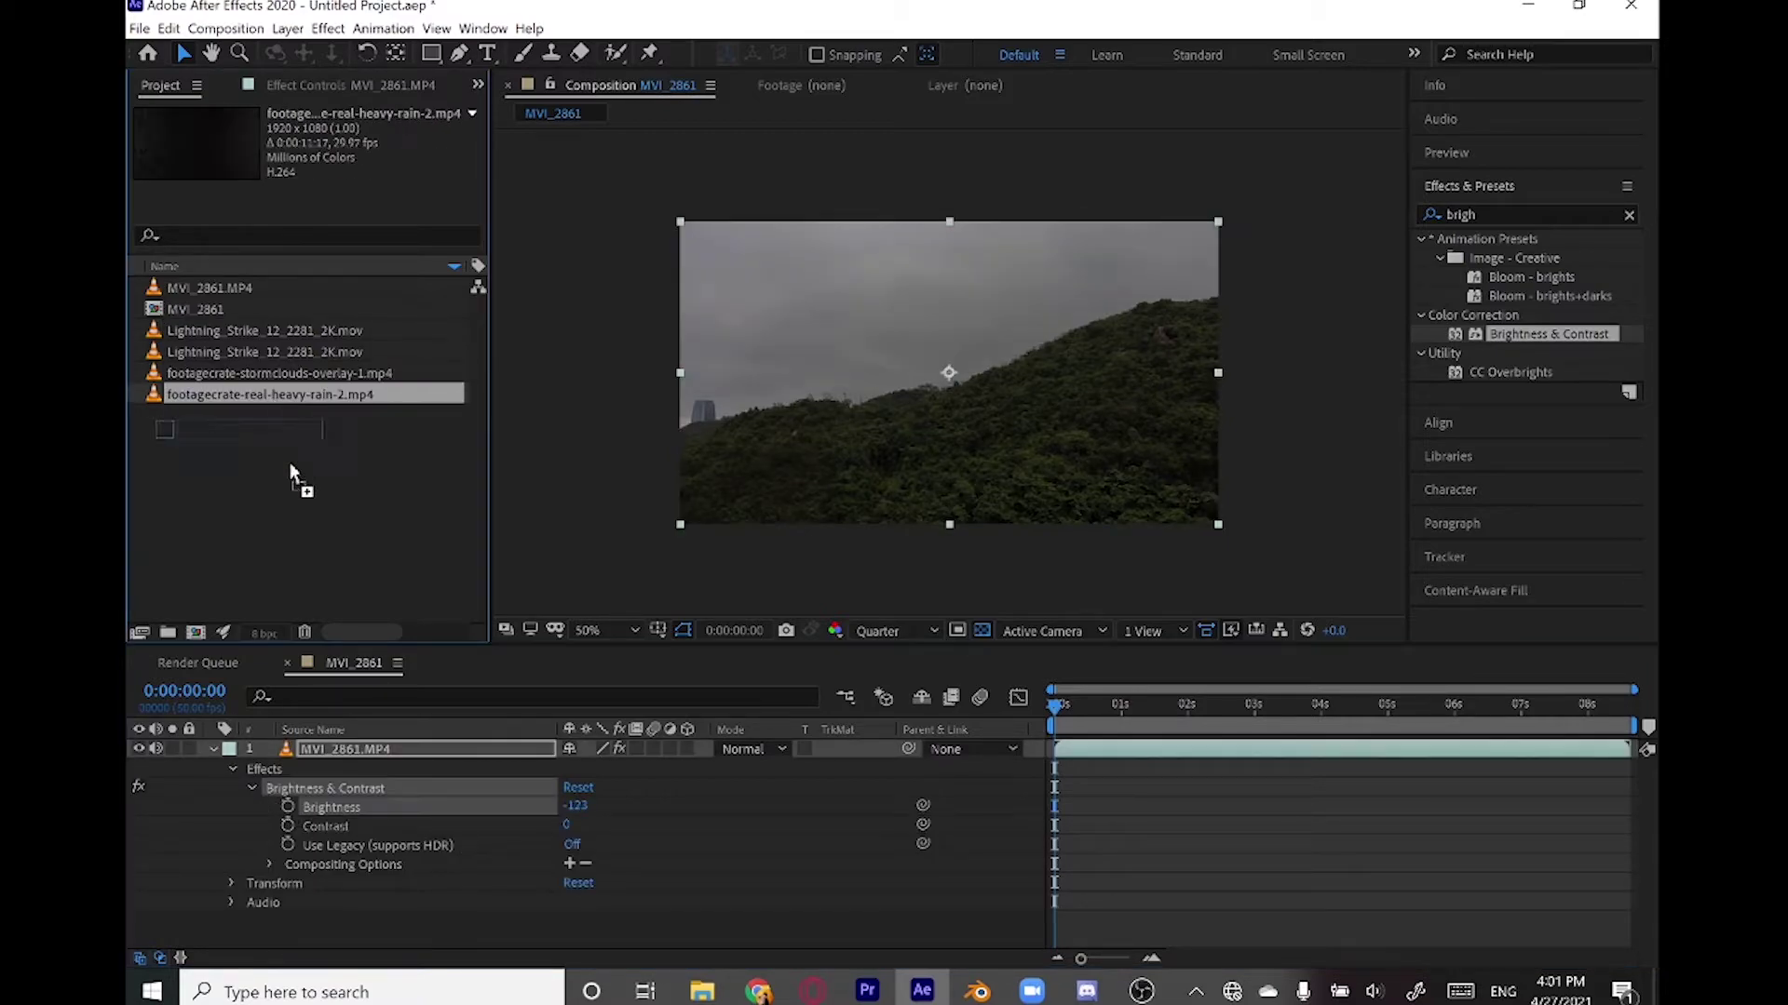
pyautogui.hotkey('ctrl', '/')
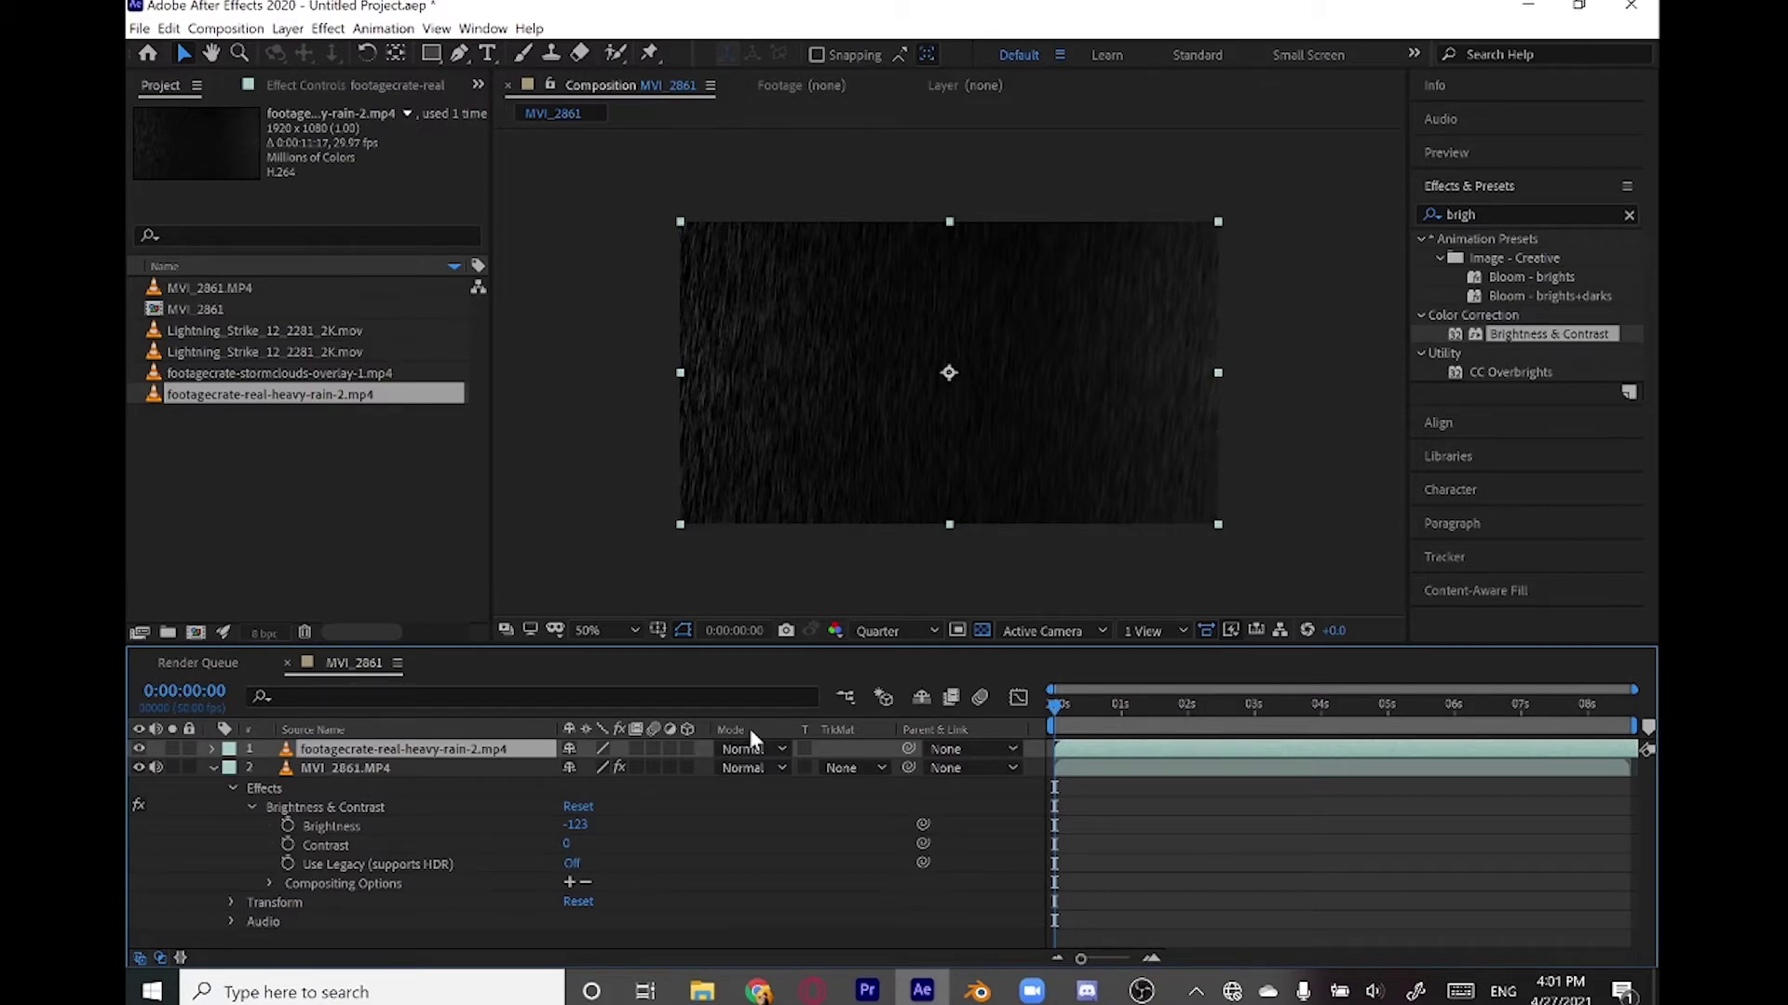
pyautogui.click(732, 748)
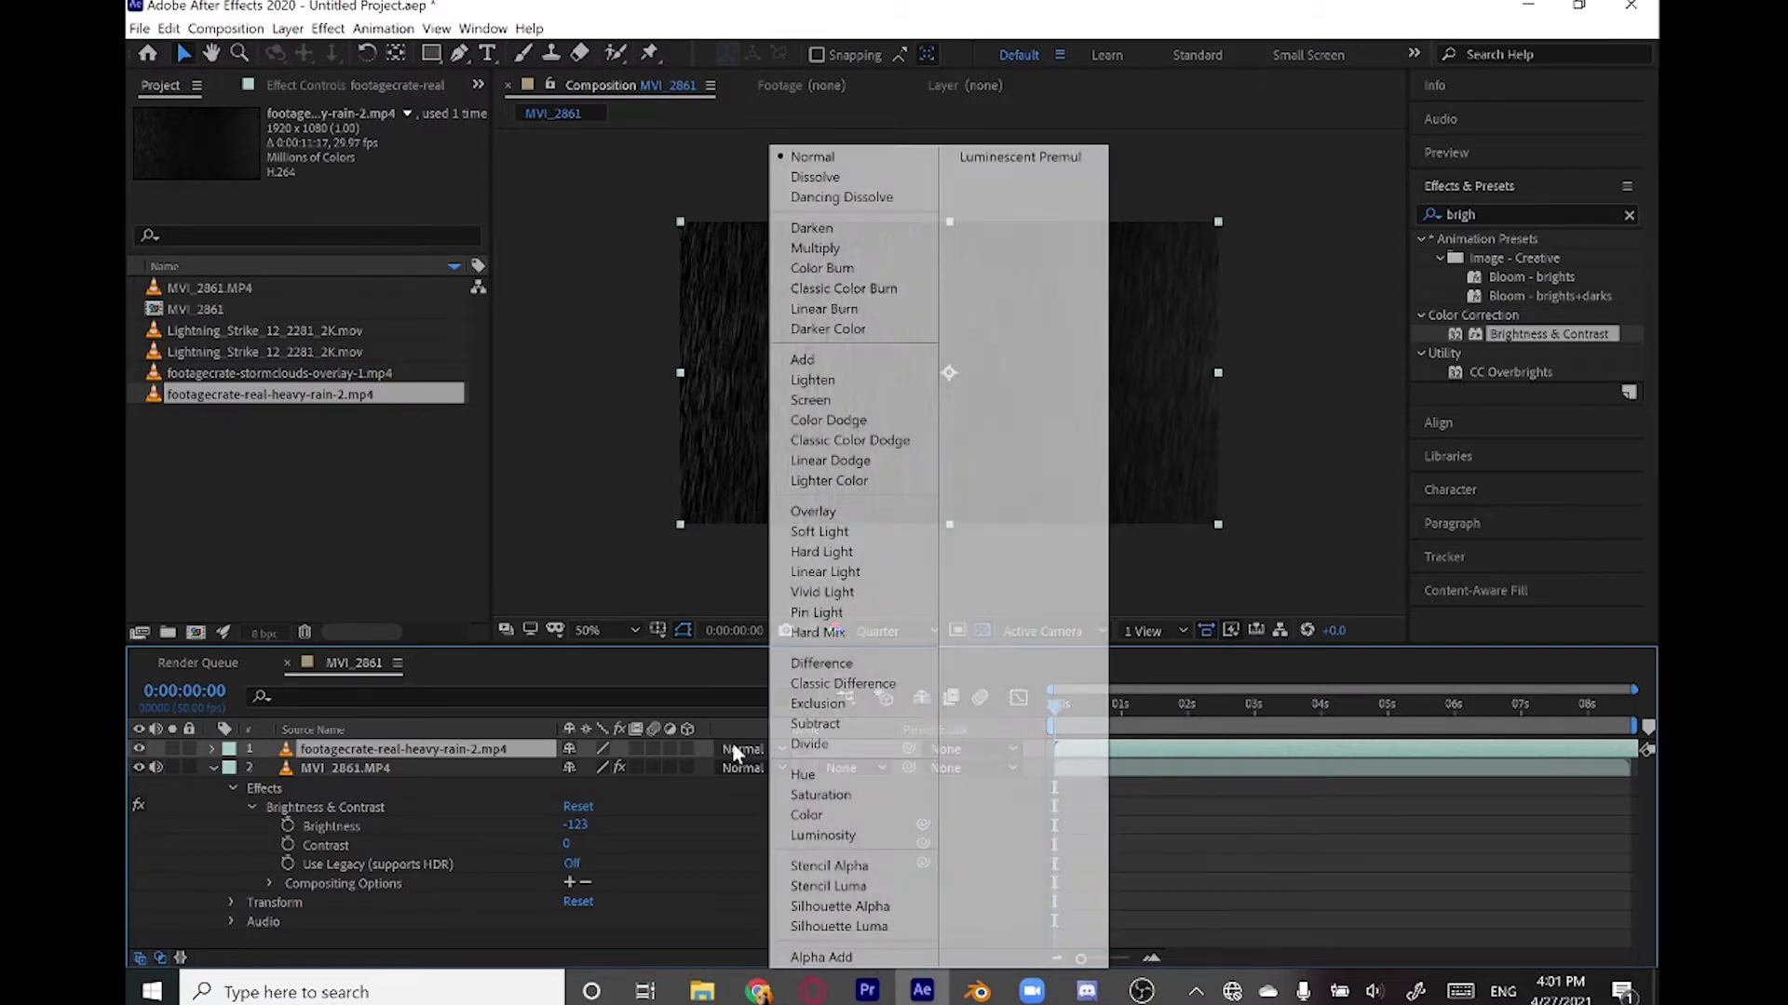
pyautogui.click(854, 360)
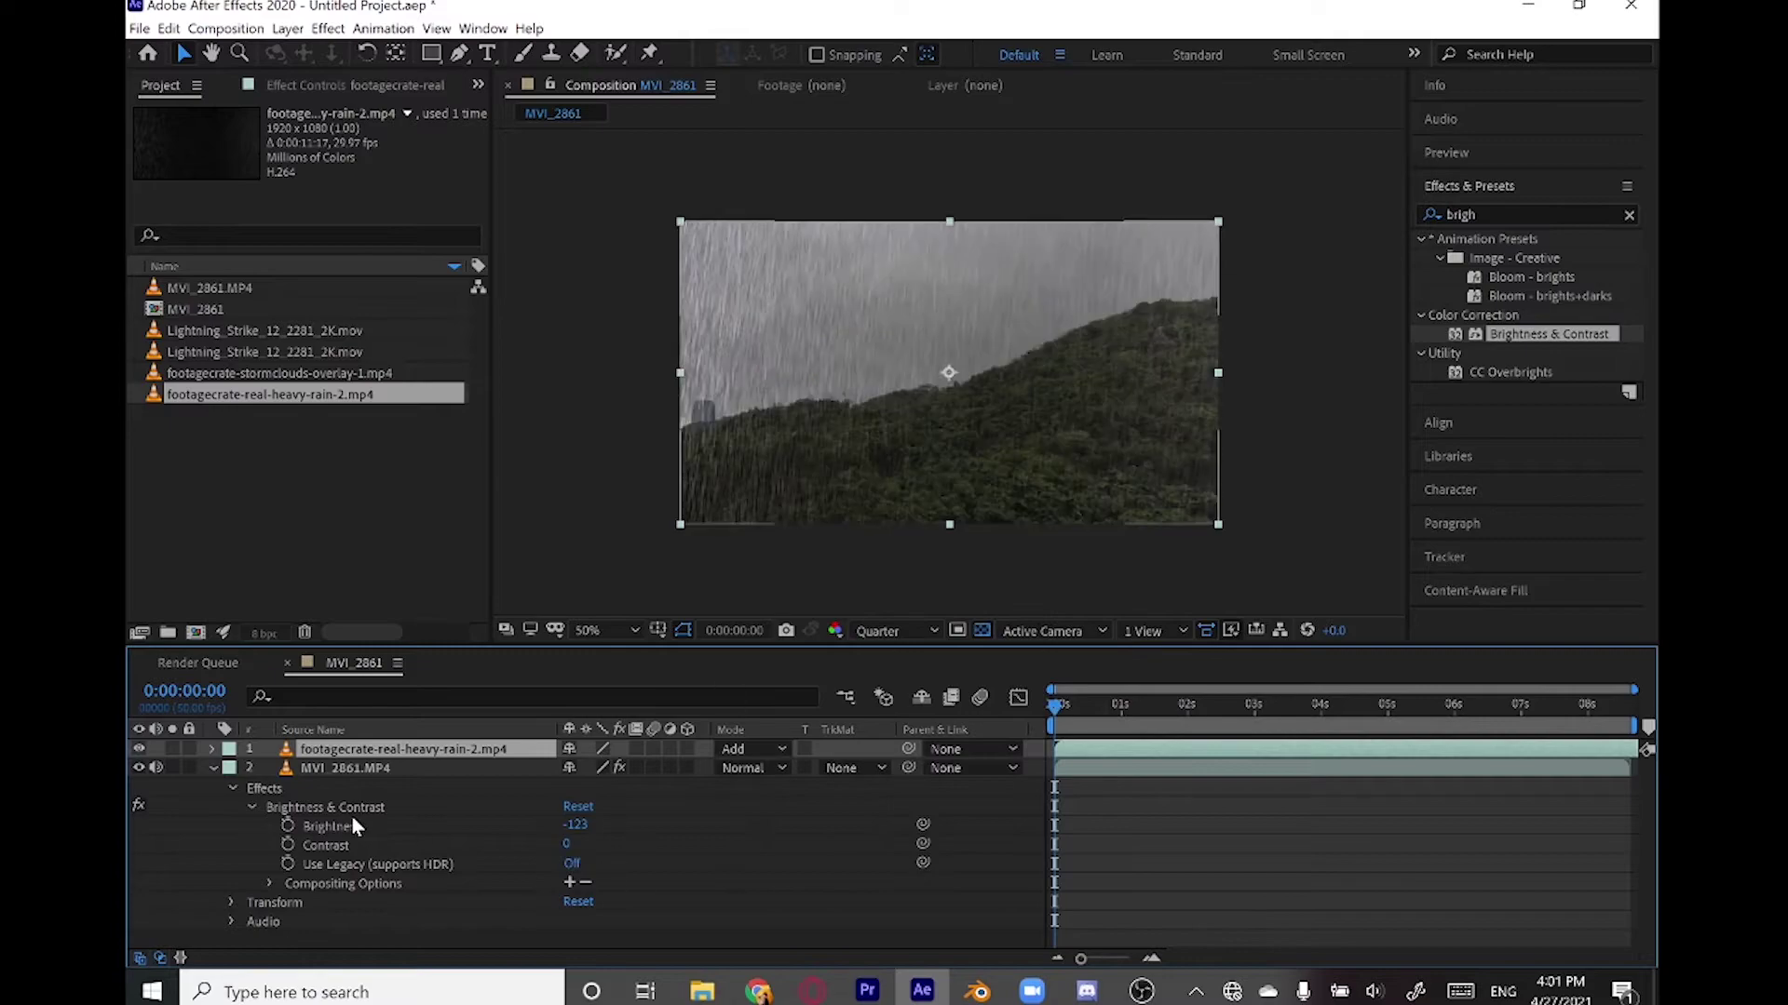
# - Lower the heavy-rain layer's Opacity
pyautogui.click(220, 763)
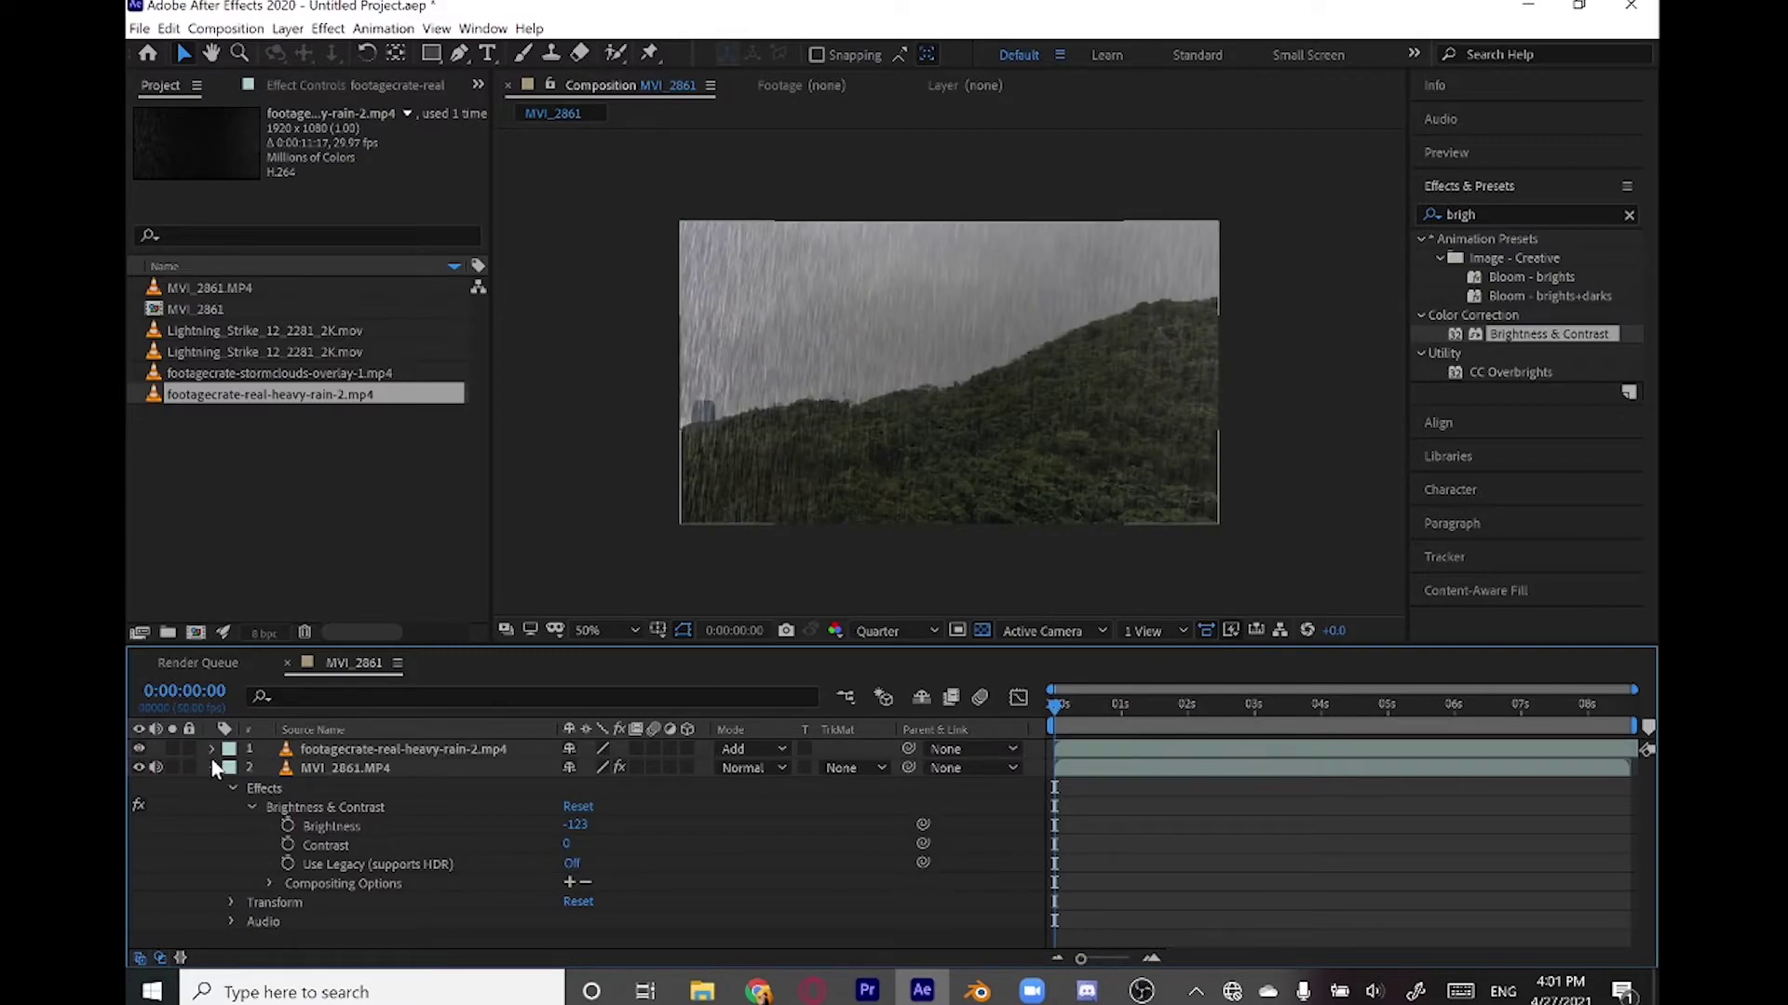
pyautogui.click(212, 767)
pyautogui.click(211, 749)
pyautogui.moveTo(507, 859); pyautogui.dragTo(528, 812)
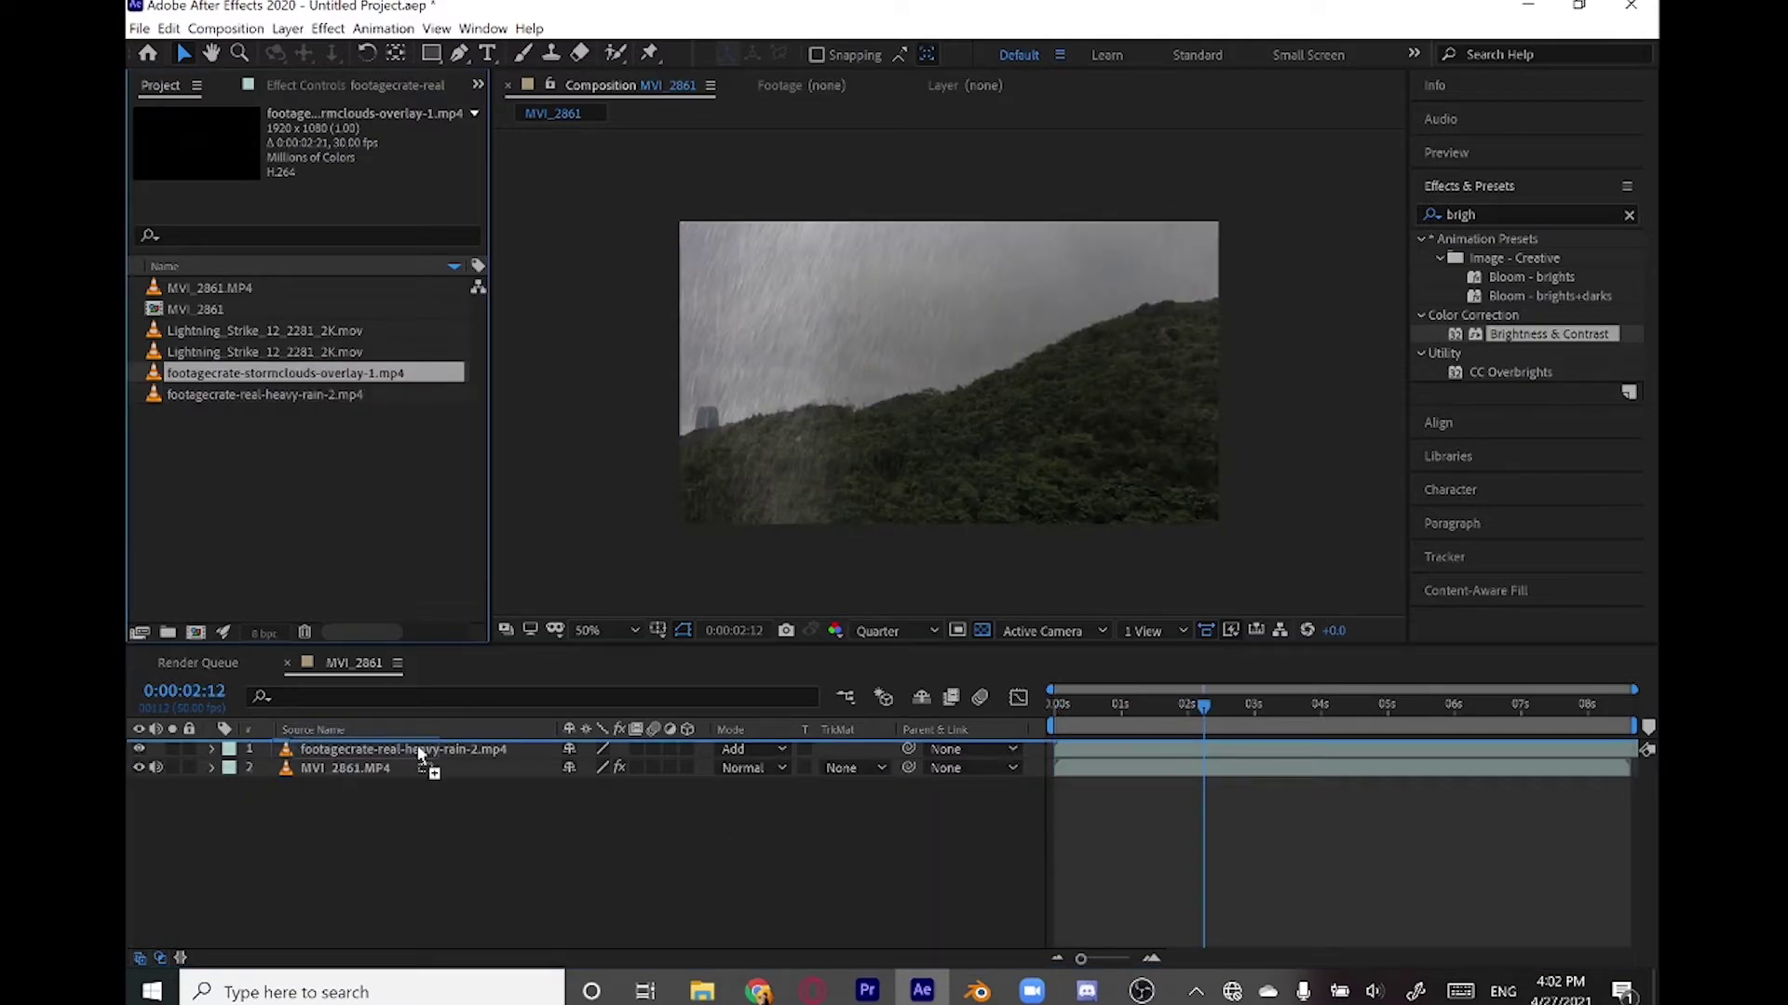
# - Add the stormclouds overlay in Add mode and move it below the heavy-rain layer
pyautogui.moveTo(284, 373); pyautogui.dragTo(961, 427)
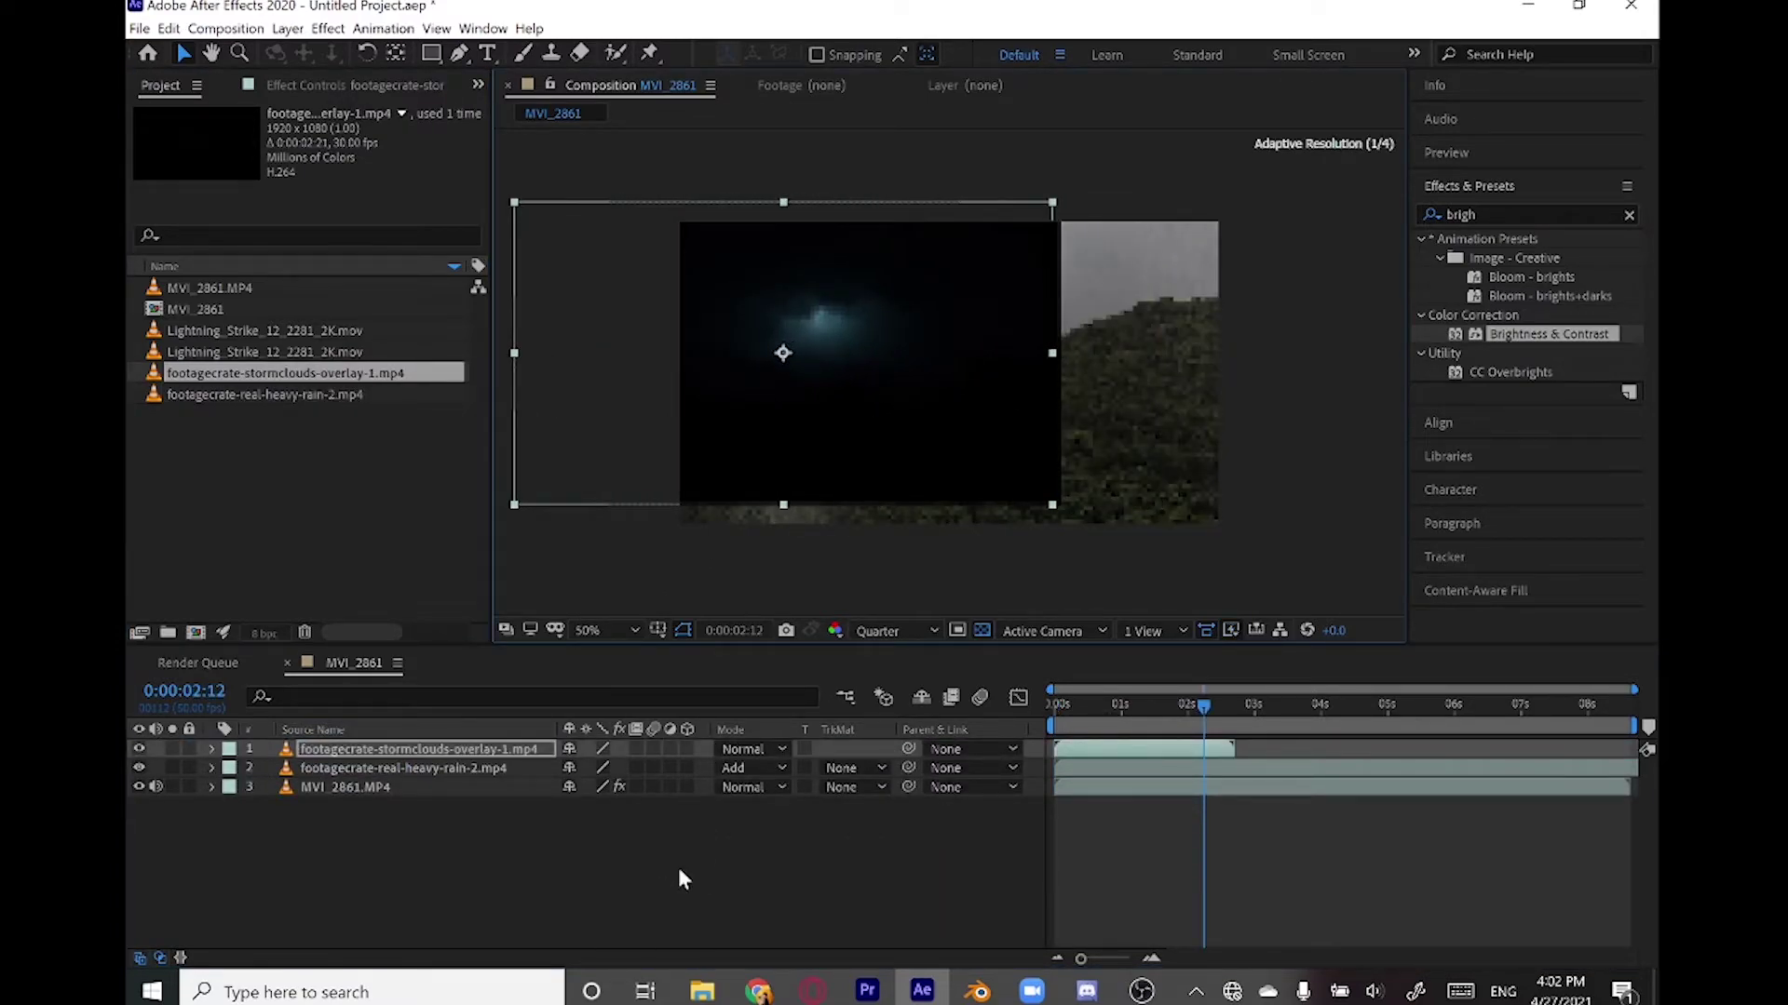
pyautogui.click(773, 749)
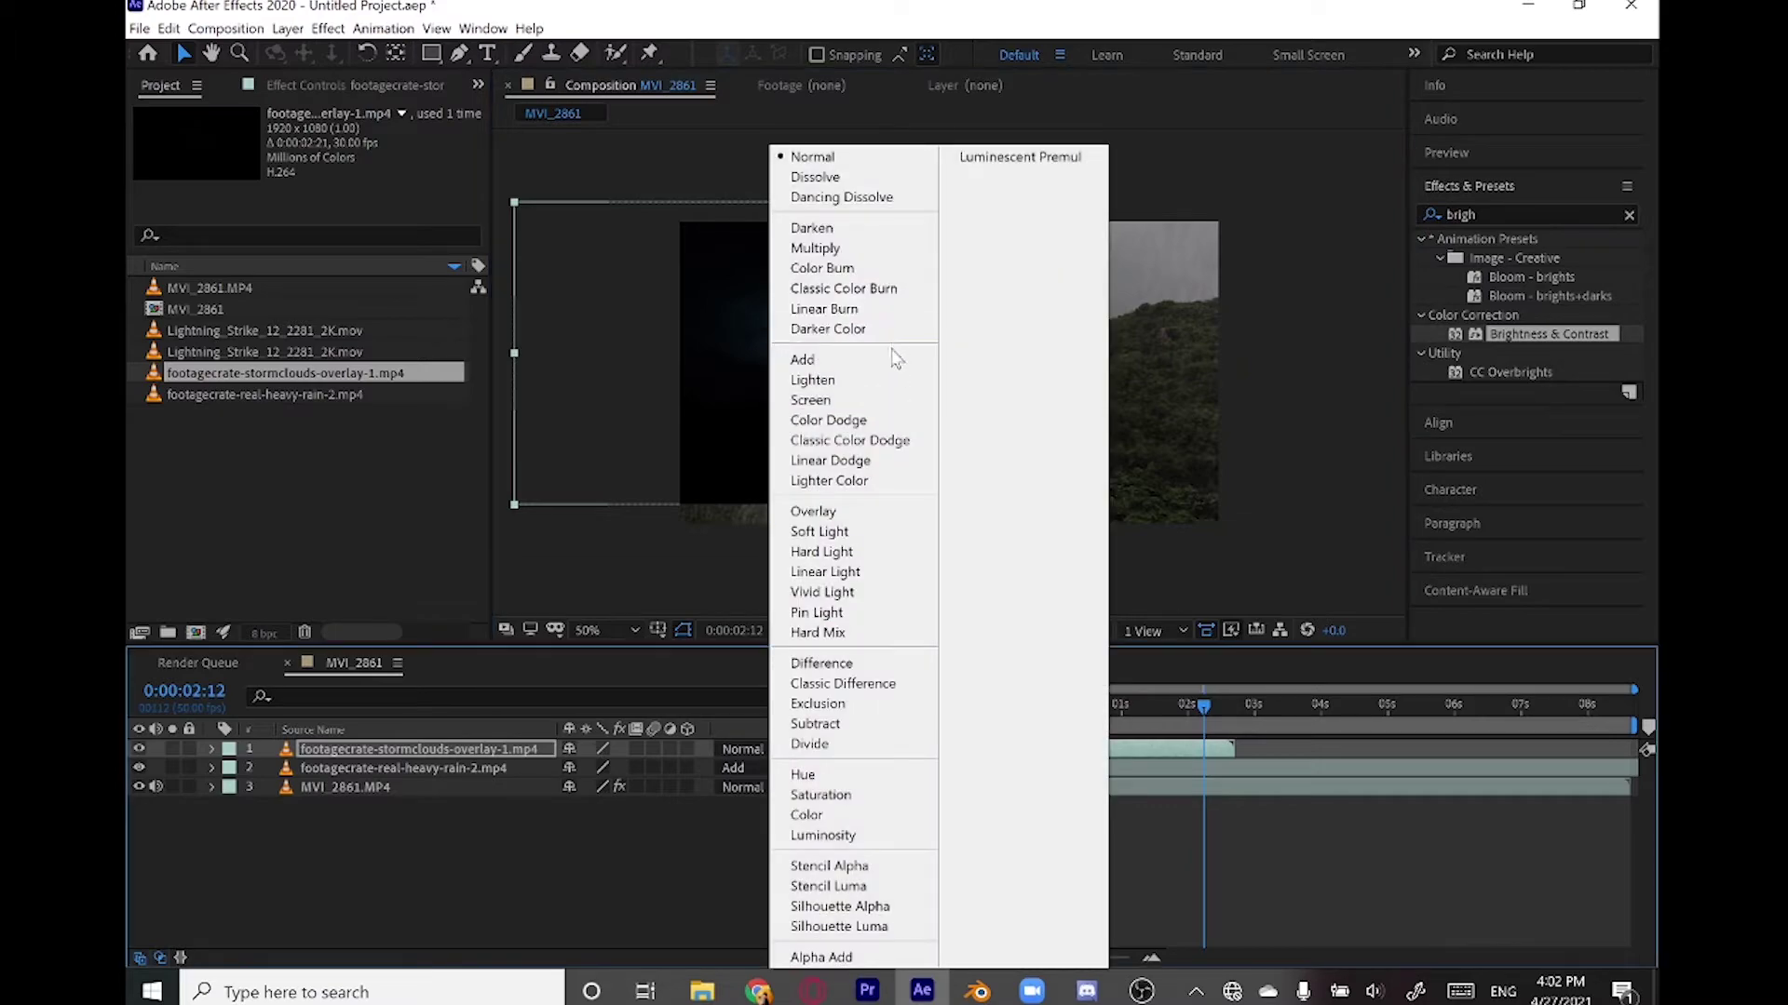
pyautogui.click(892, 359)
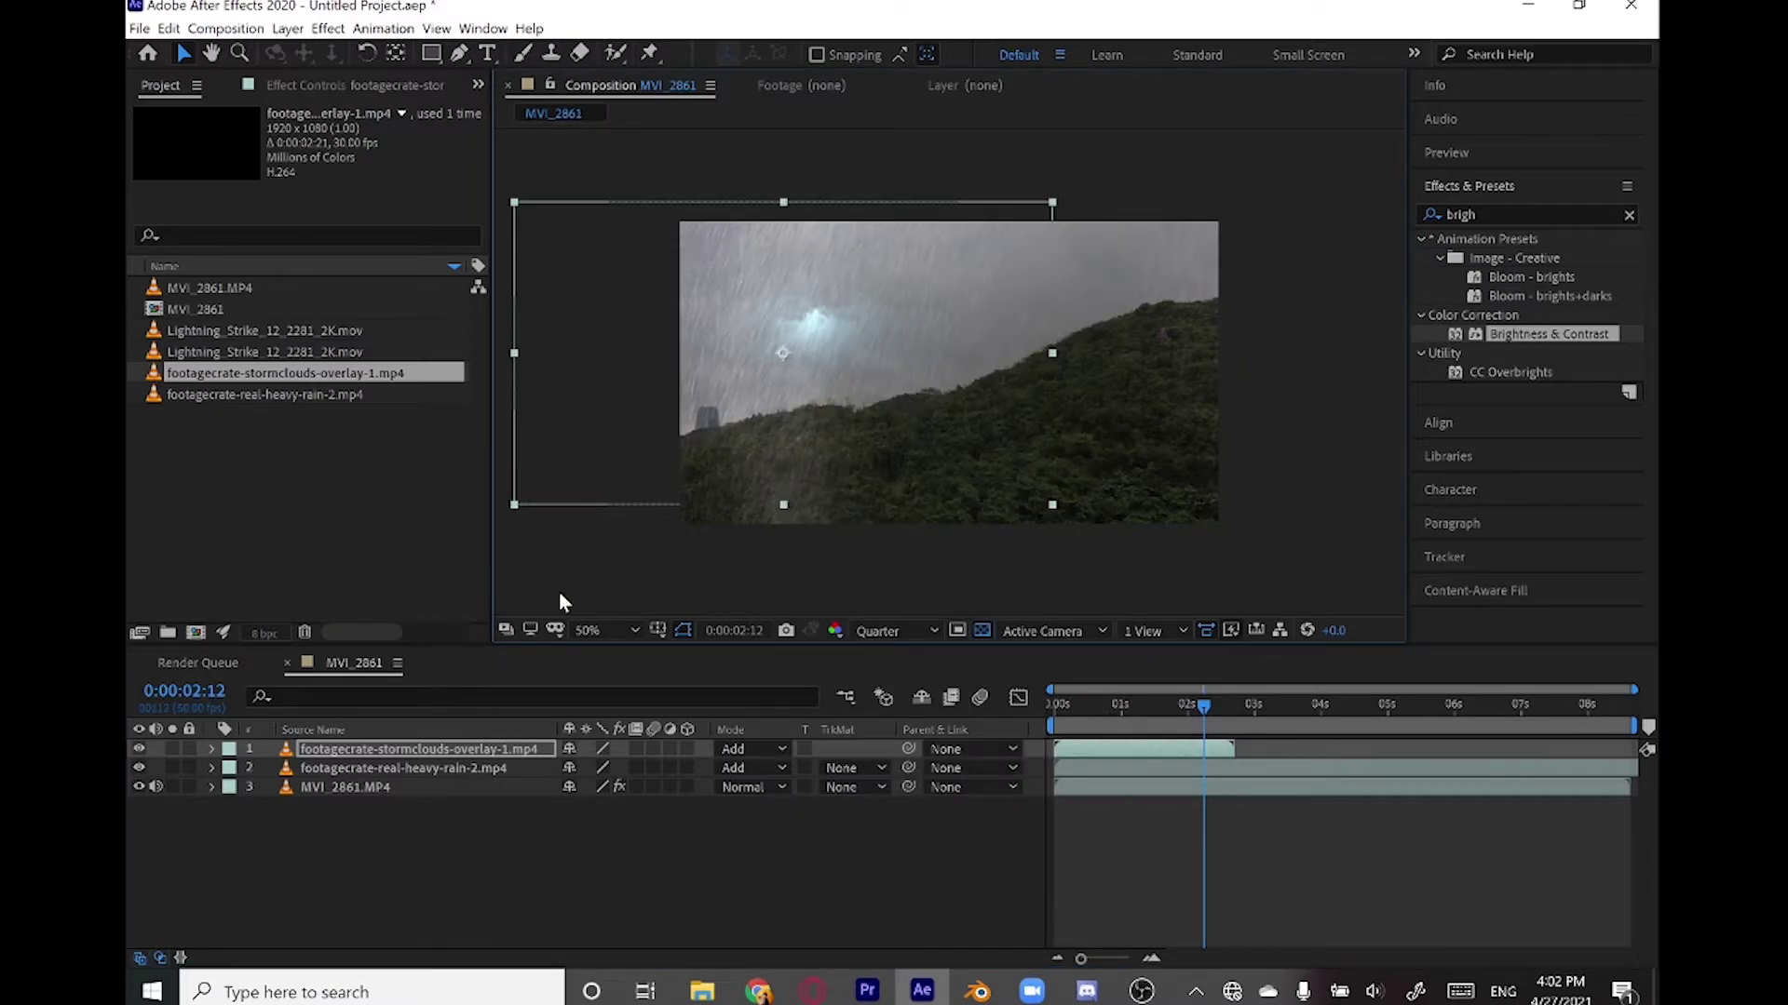
pyautogui.moveTo(377, 749); pyautogui.dragTo(374, 780)
# - Add Lightning_Strike_12_2281_2K.mov to the comp, shifted slightly later, and step to the bolt
pyautogui.moveTo(268, 331); pyautogui.dragTo(1205, 774)
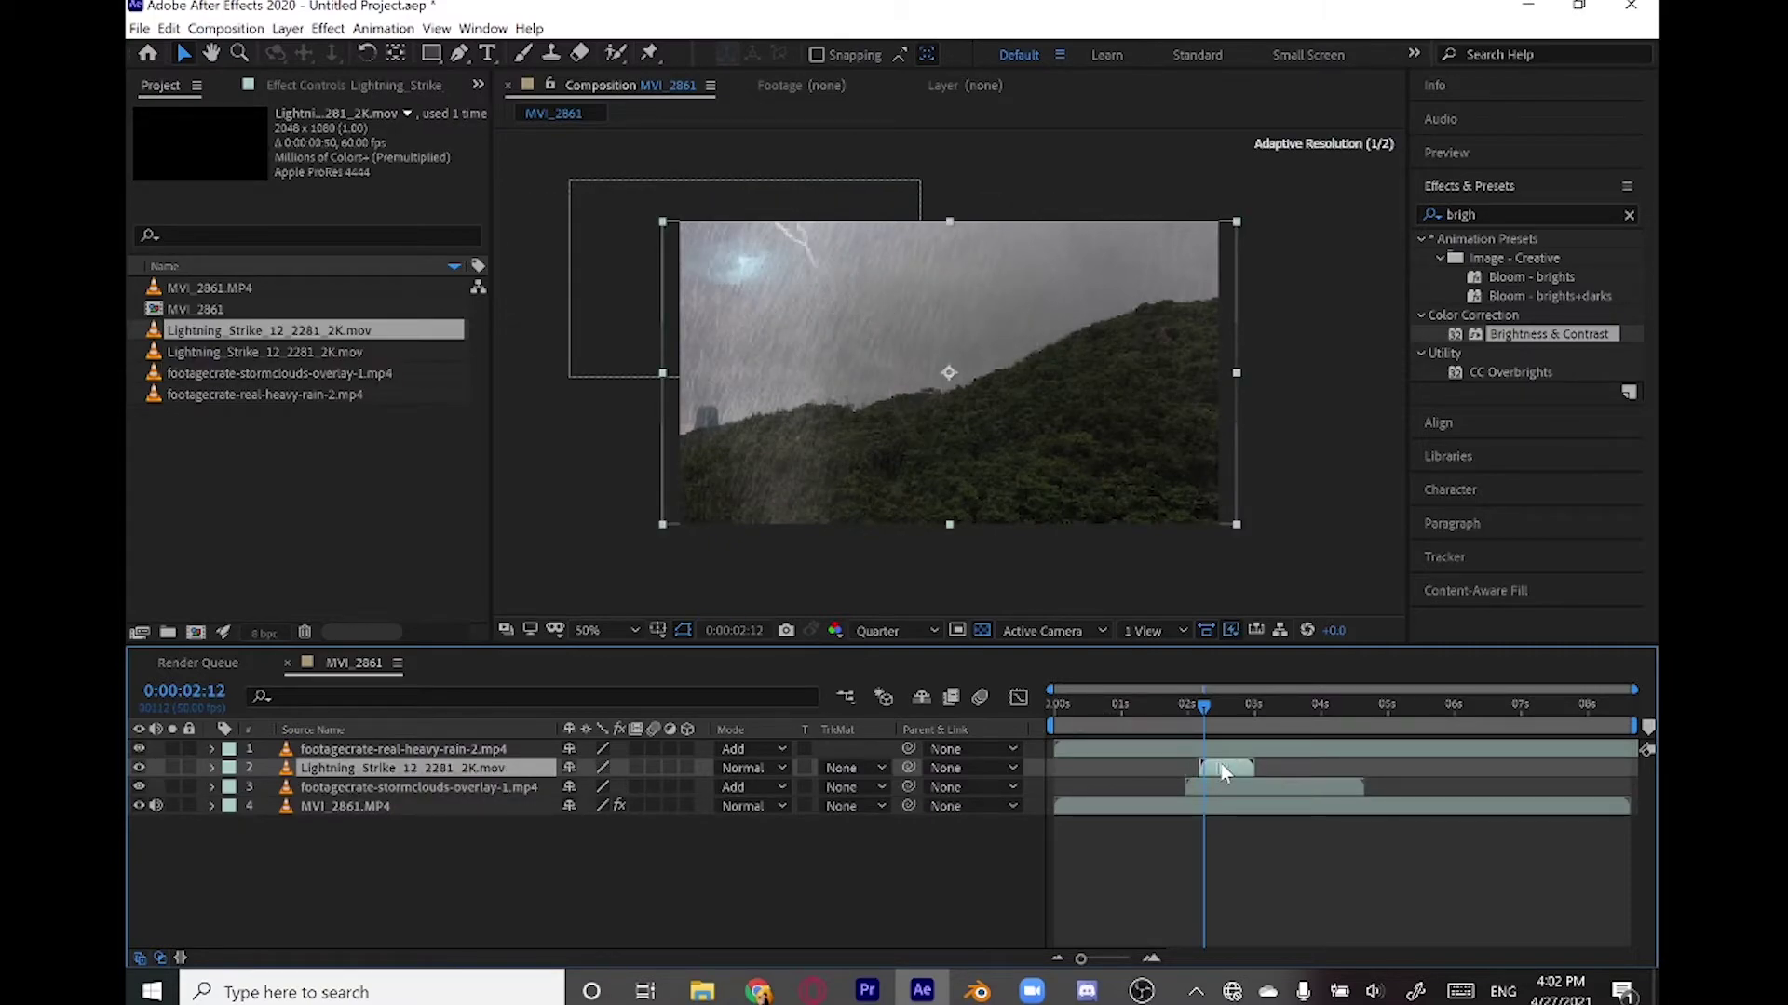
pyautogui.moveTo(1222, 764); pyautogui.dragTo(1224, 766)
pyautogui.click(1506, 154)
pyautogui.click(1542, 188)
pyautogui.click(1542, 188)
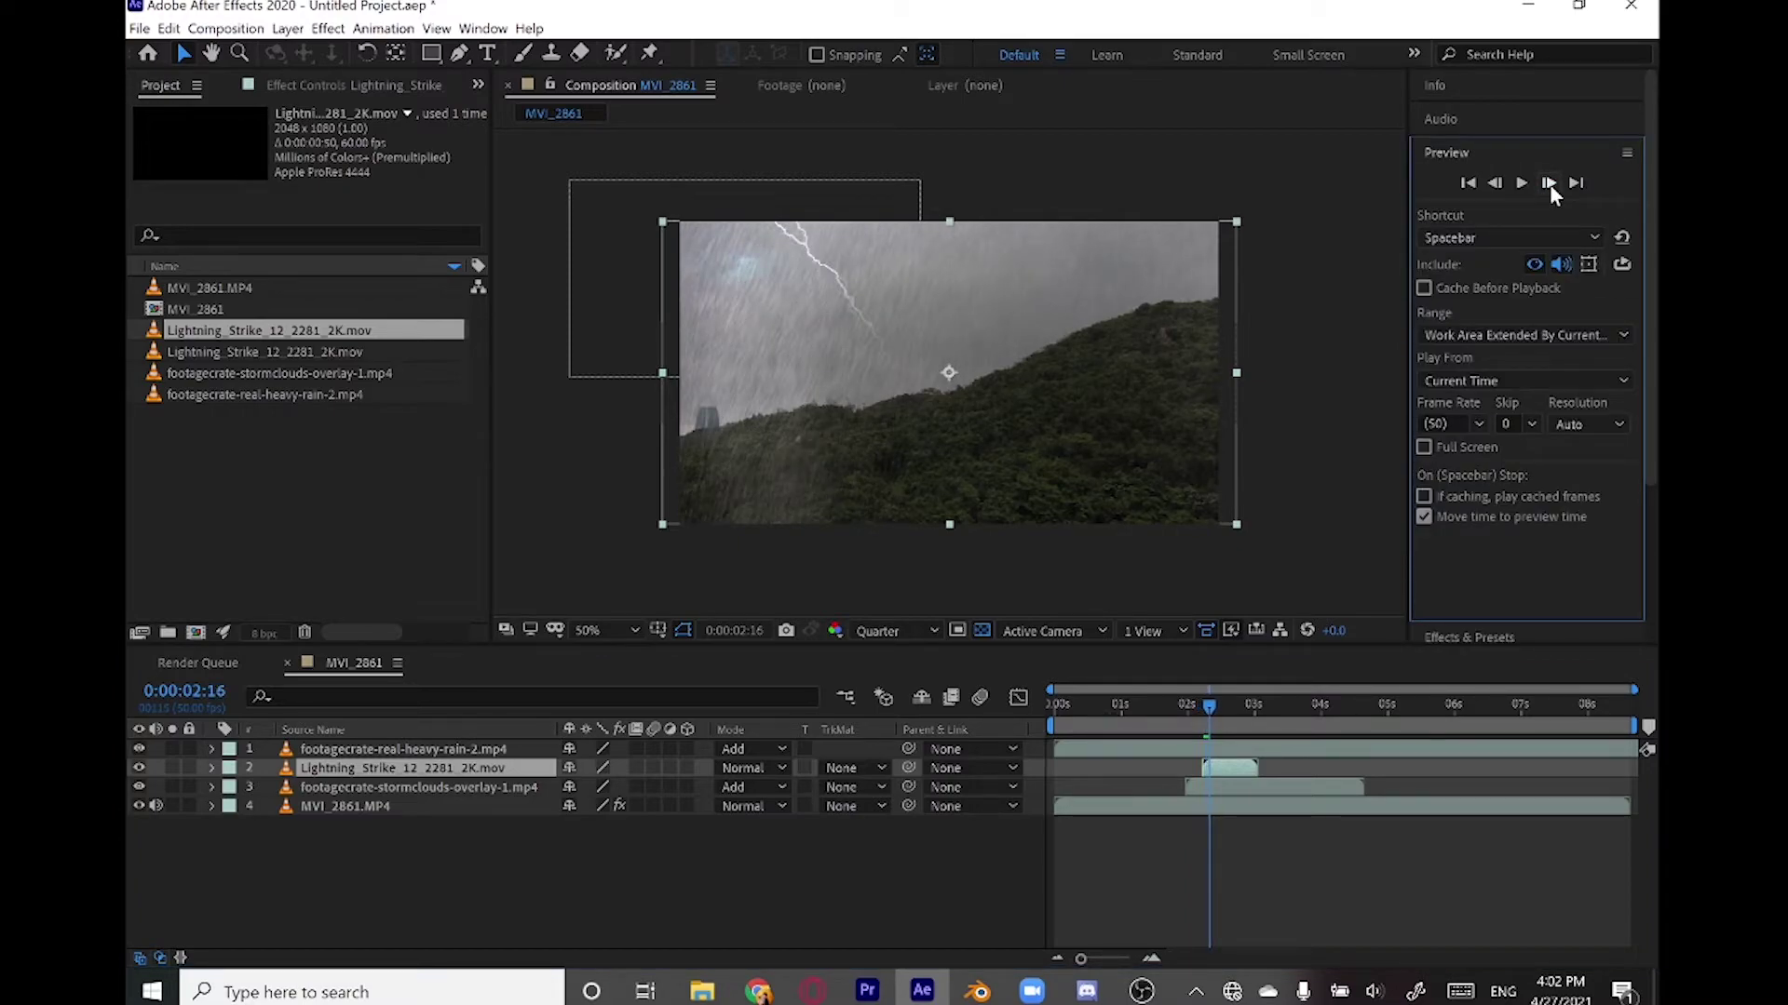
# - Move the lightning bolt left over the cloud glow and nudge the storm-cloud clip's timing
pyautogui.moveTo(1174, 477); pyautogui.dragTo(1134, 508)
pyautogui.press('=')
pyautogui.press('=')
pyautogui.moveTo(1336, 786); pyautogui.dragTo(1355, 786)
pyautogui.press('g')
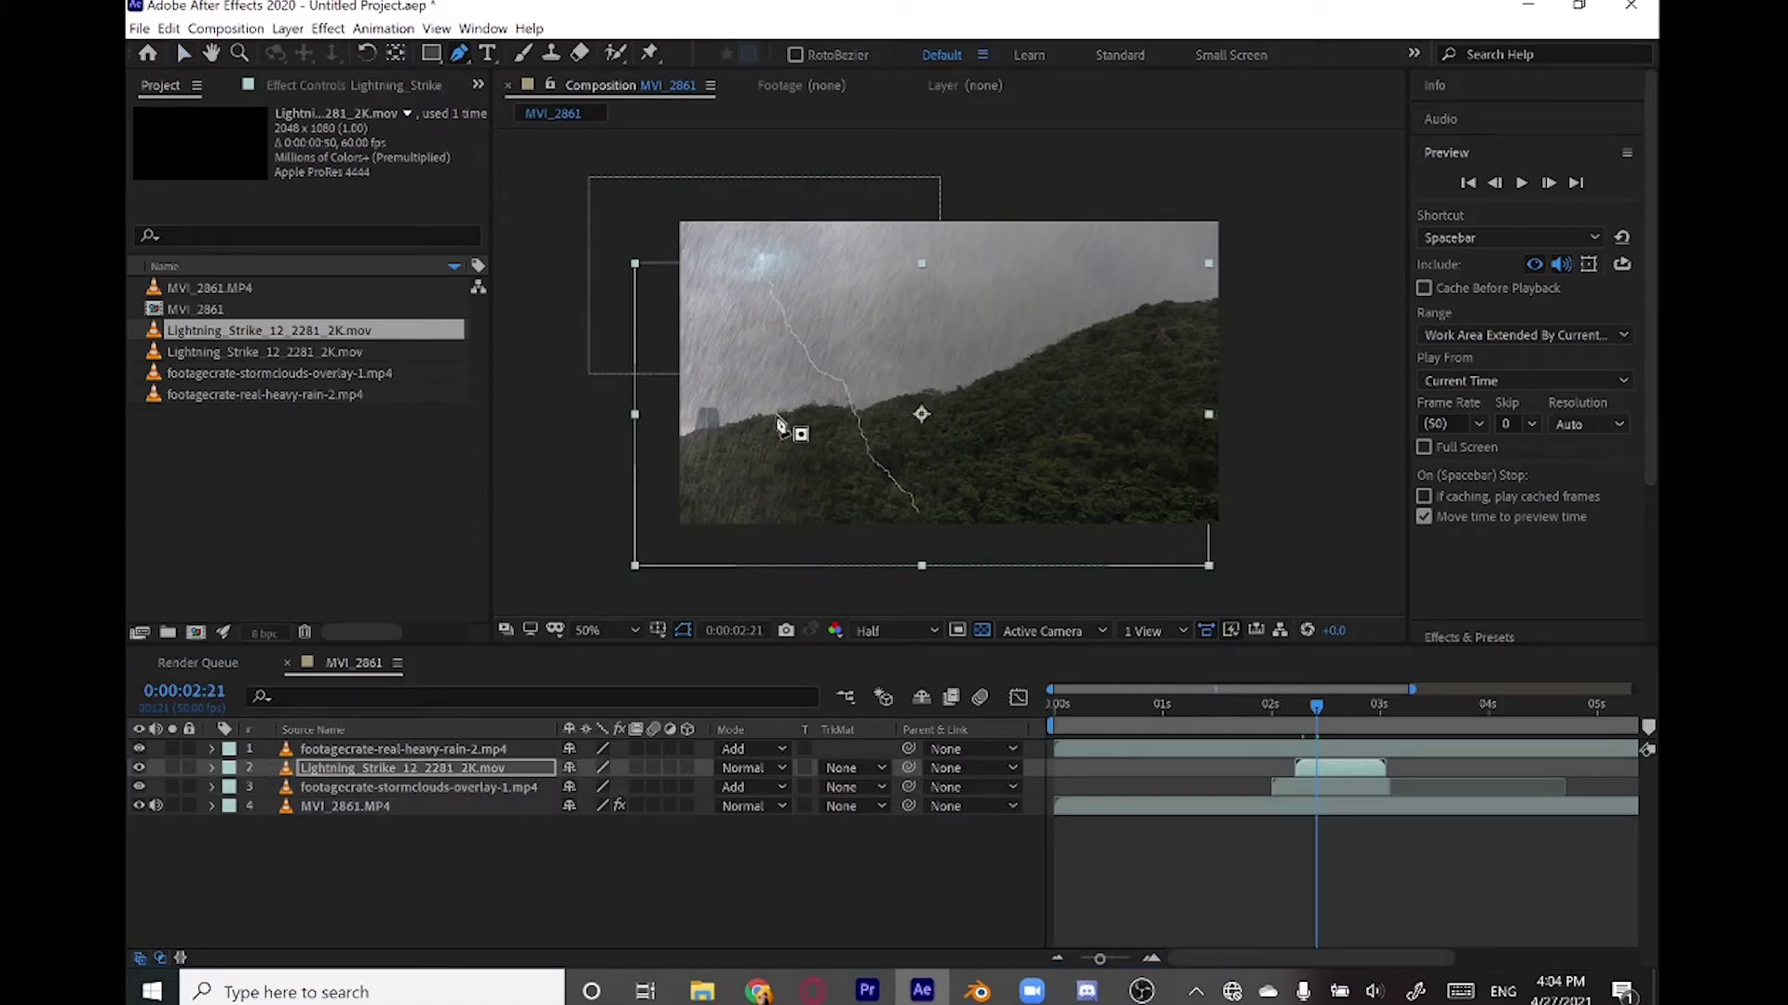
# - Draw a closed mask around the upper bolt so the lightning ends at the hilltop
pyautogui.click(777, 416)
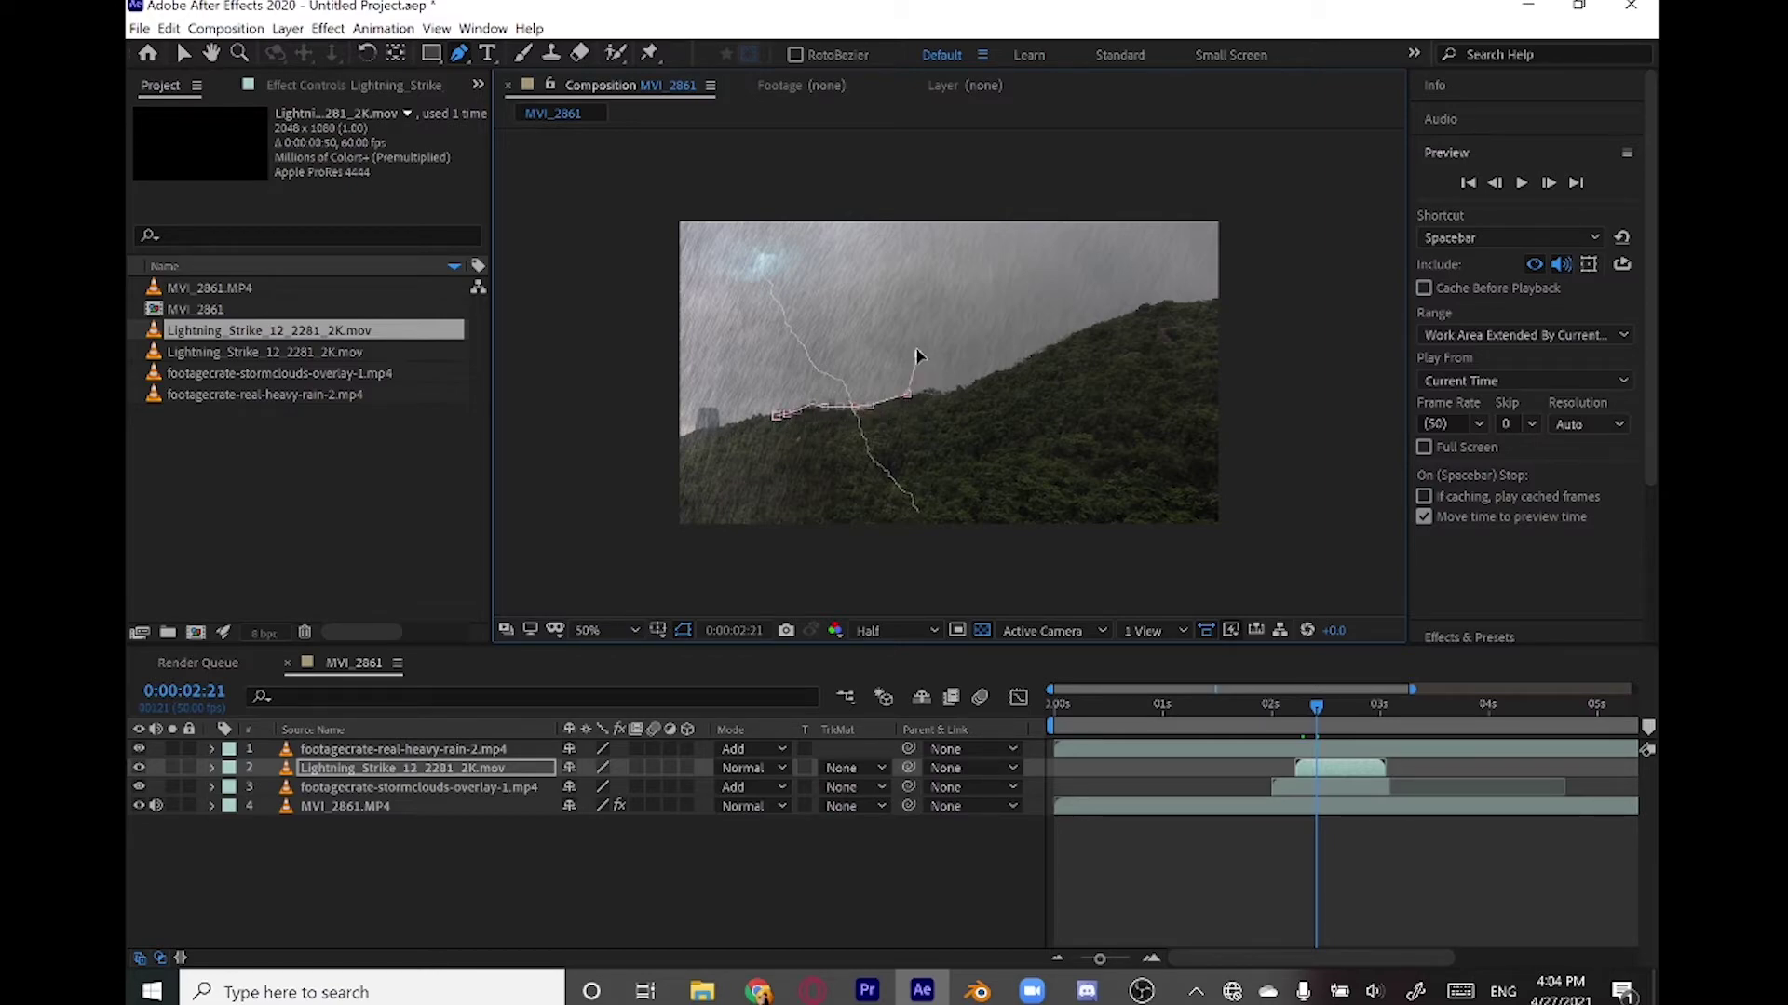
pyautogui.click(691, 220)
pyautogui.click(650, 249)
pyautogui.click(664, 344)
pyautogui.click(703, 396)
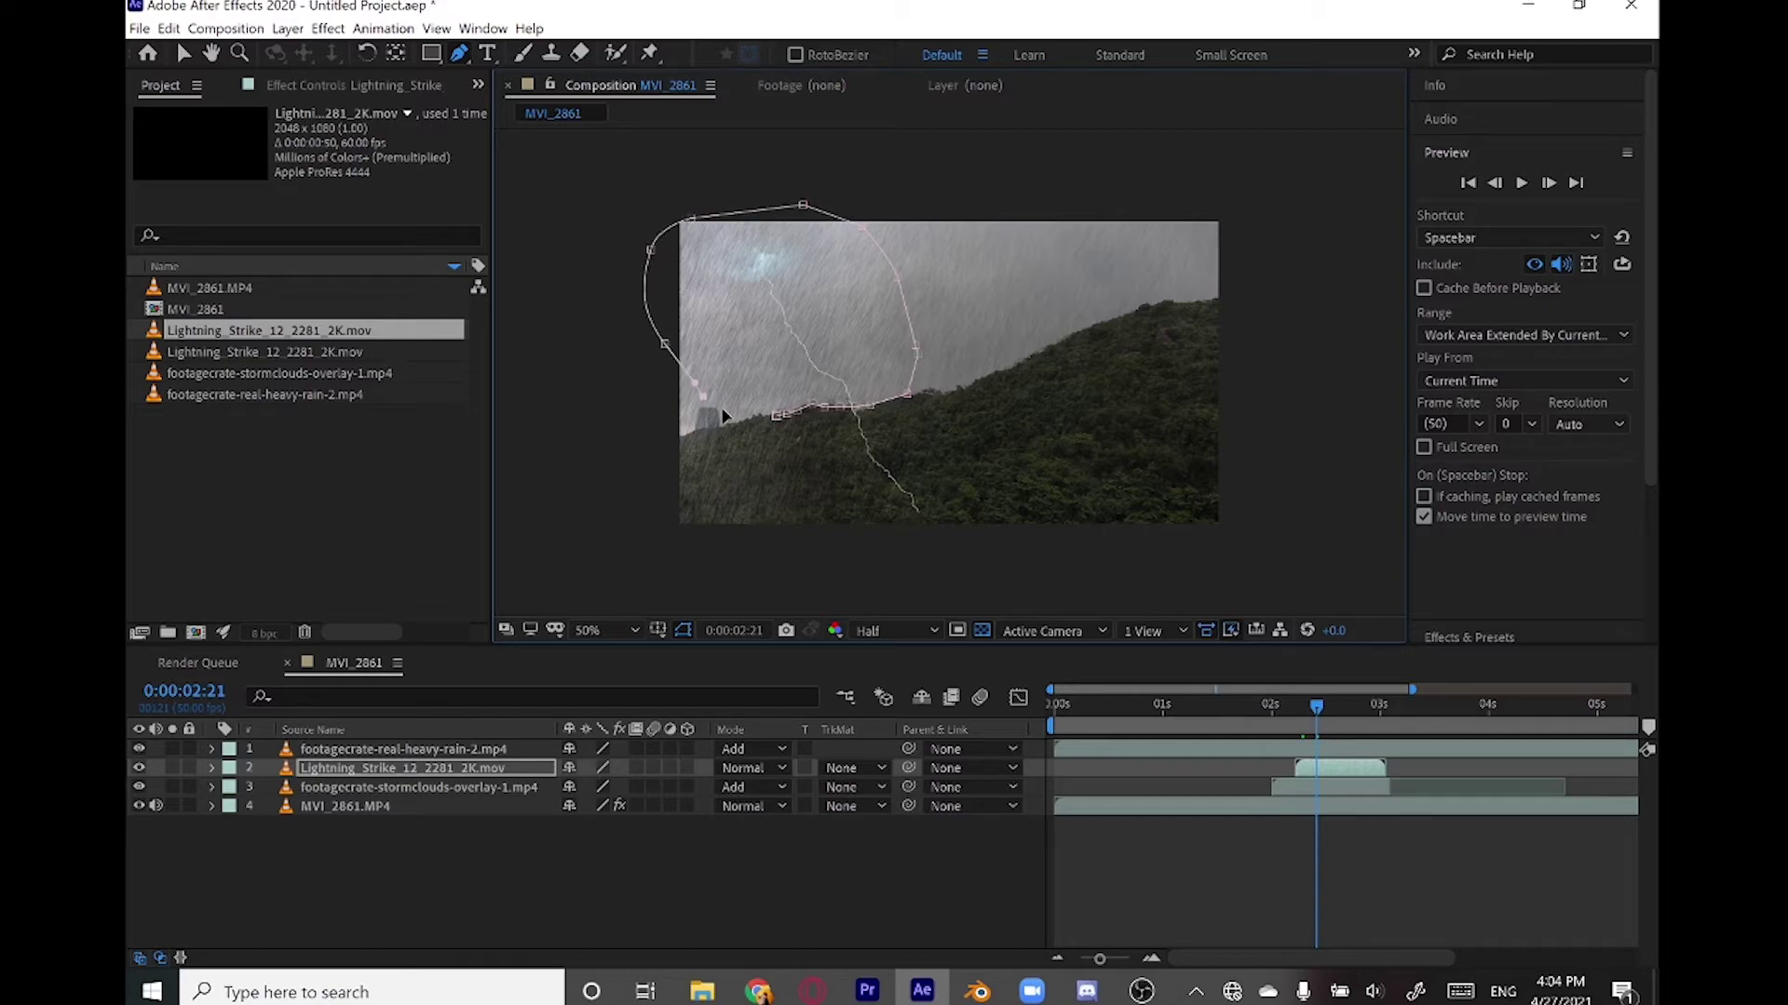
pyautogui.click(777, 418)
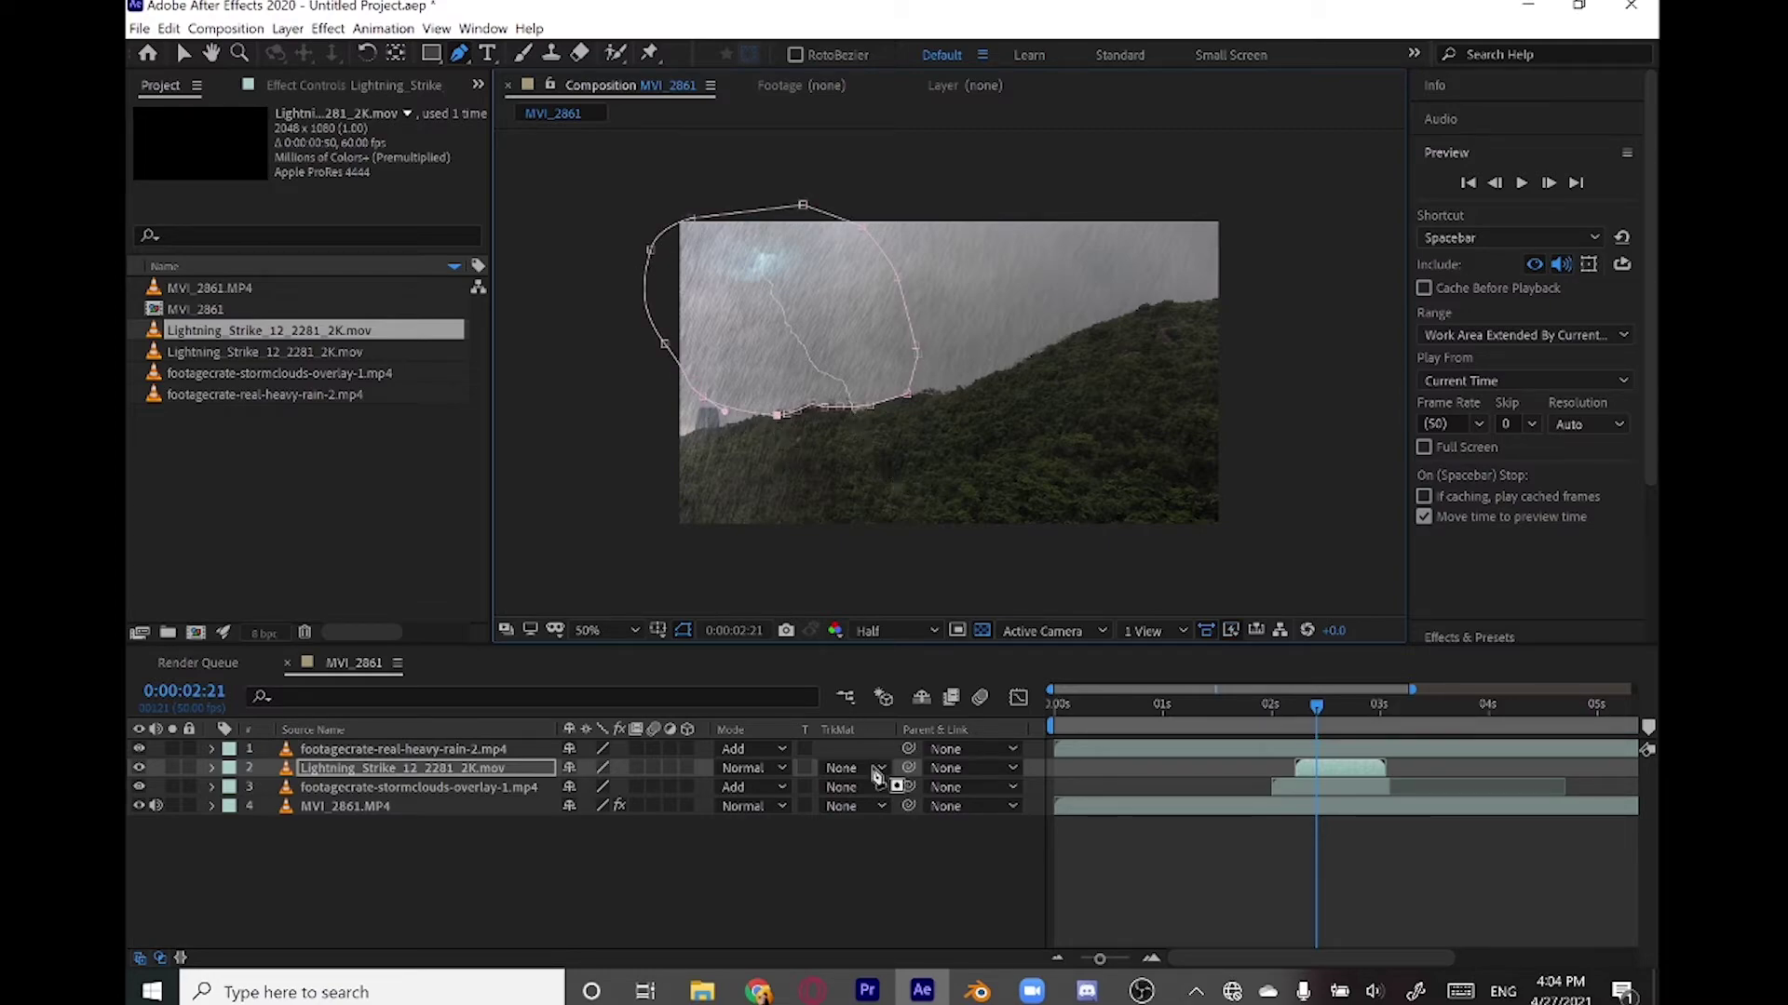
pyautogui.click(885, 850)
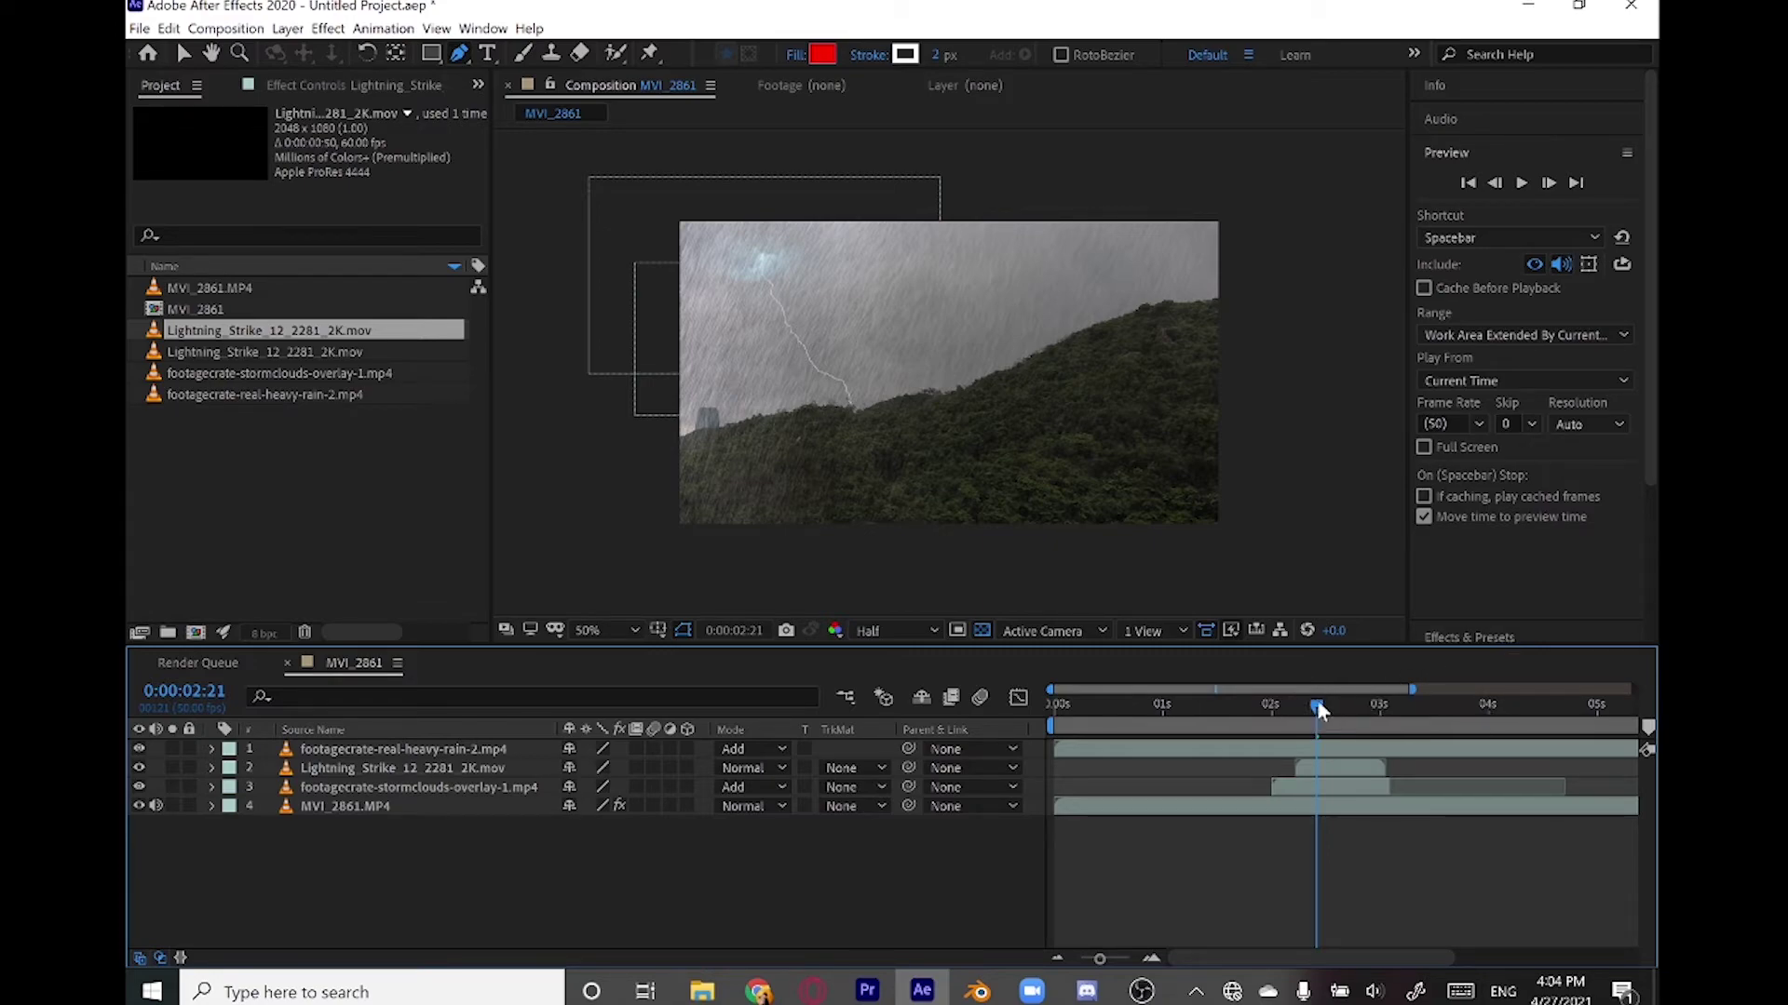
# - Just before the strike, add a new adjustment layer with Brightness & Contrast applied
pyautogui.moveTo(1317, 709); pyautogui.dragTo(1294, 710)
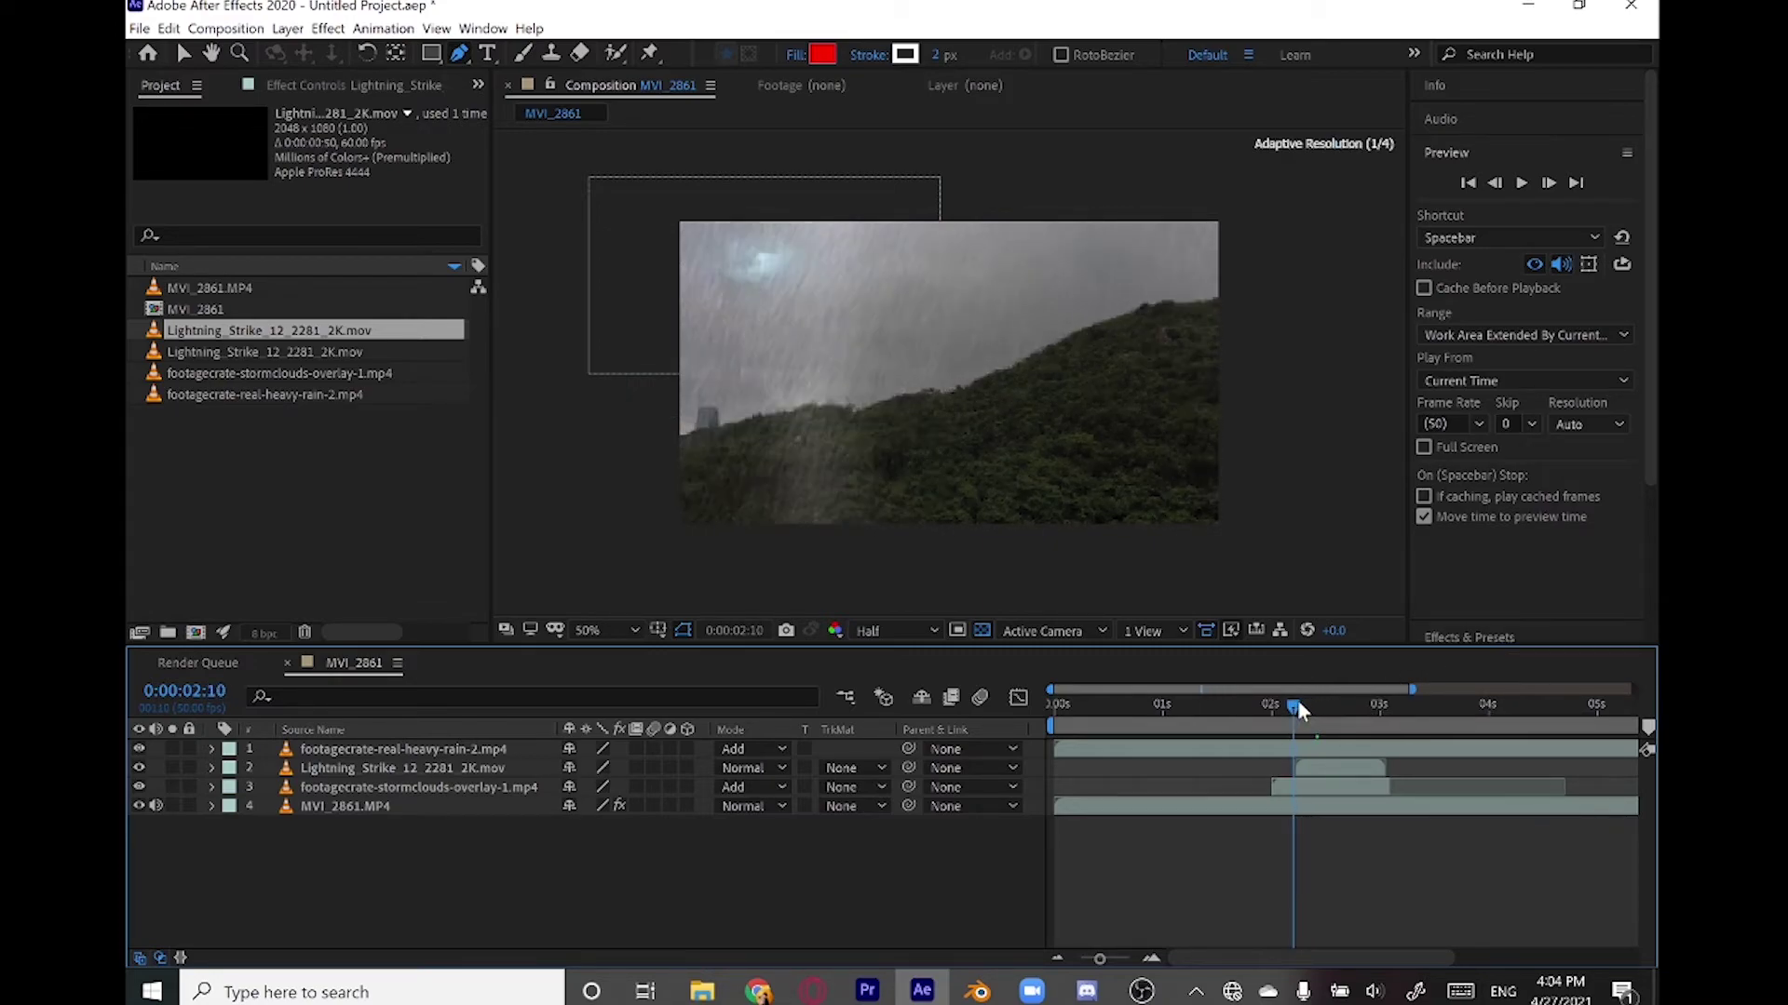
pyautogui.click(287, 29)
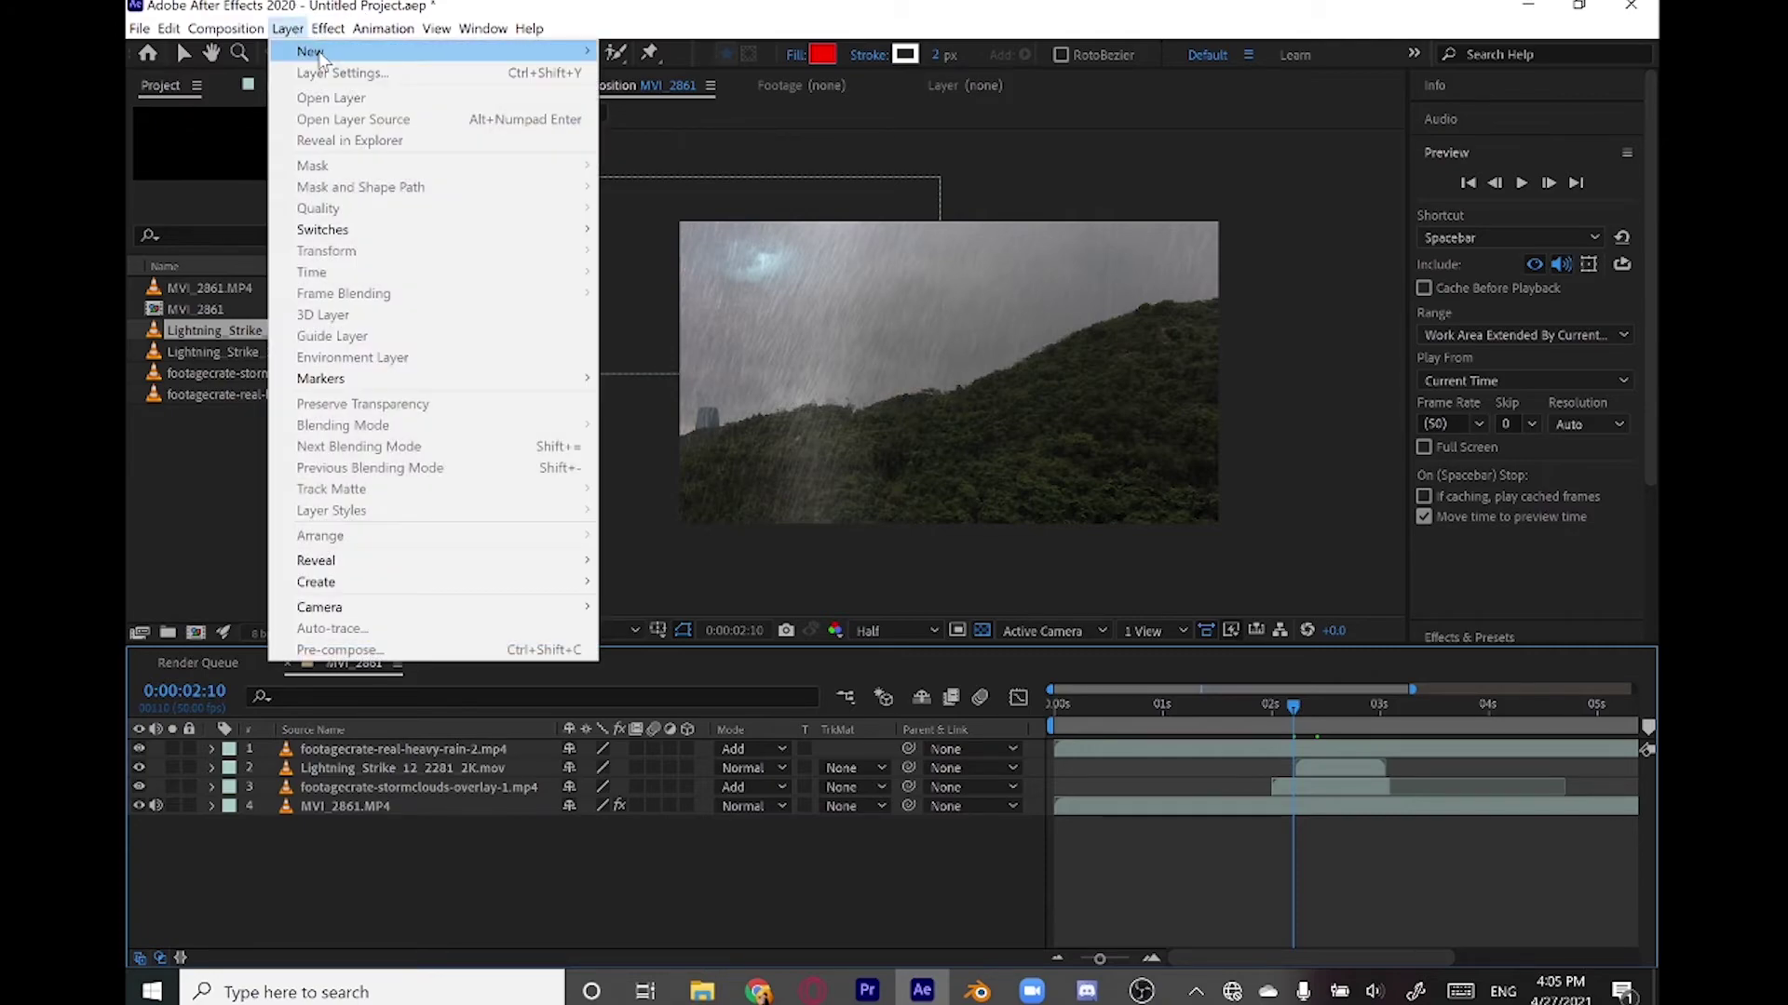
pyautogui.moveTo(419, 51)
pyautogui.click(705, 178)
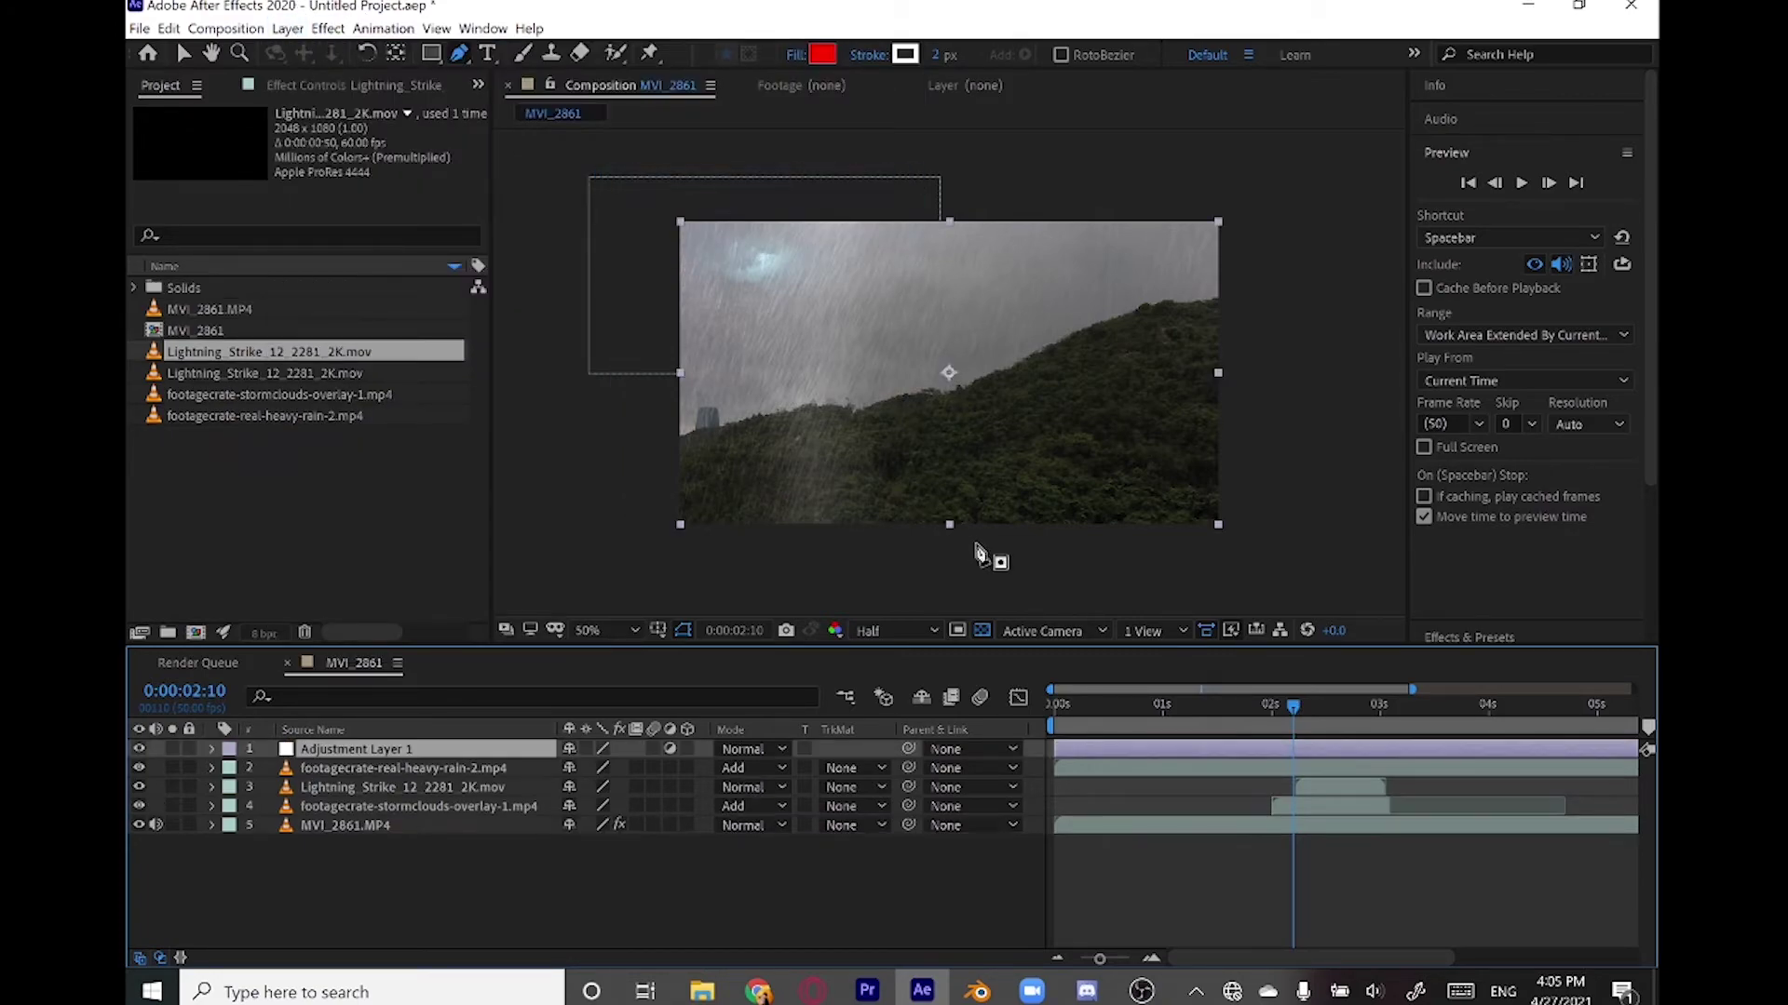
pyautogui.scroll(-3, 1491, 373)
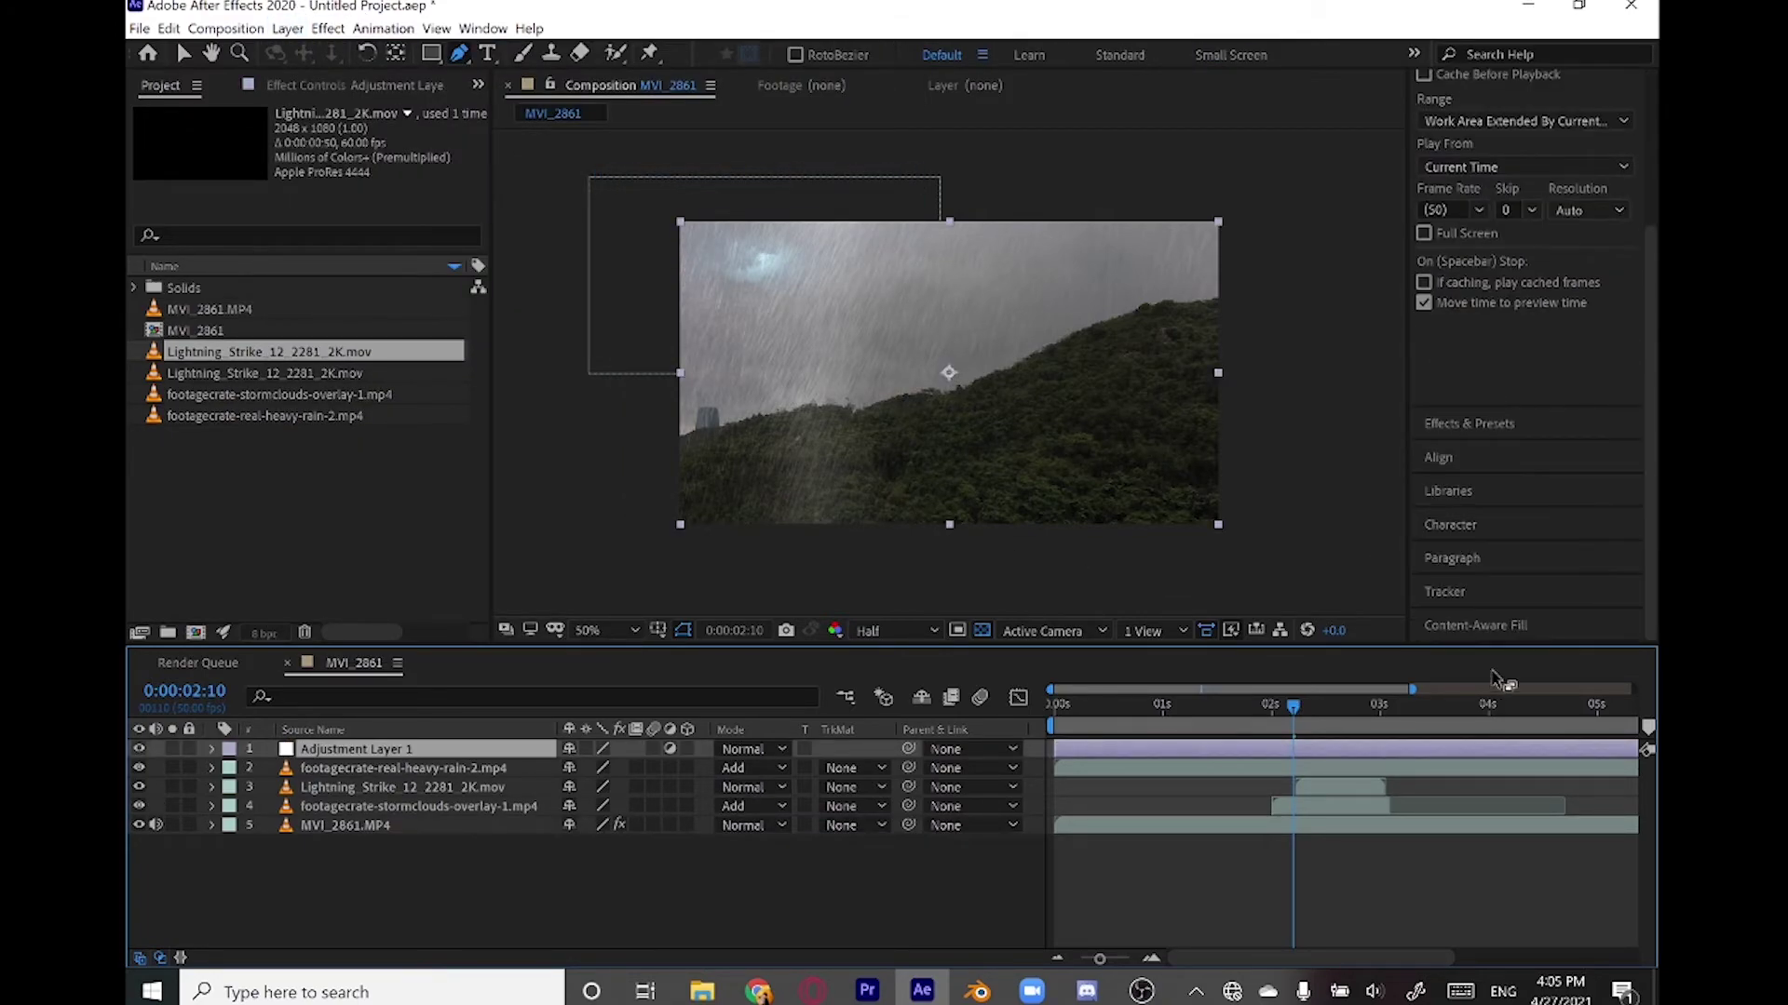
pyautogui.click(1491, 439)
pyautogui.moveTo(1564, 335); pyautogui.dragTo(357, 756)
# - Set a Brightness keyframe at 0 on the adjustment layer at 2:12
pyautogui.press('v')
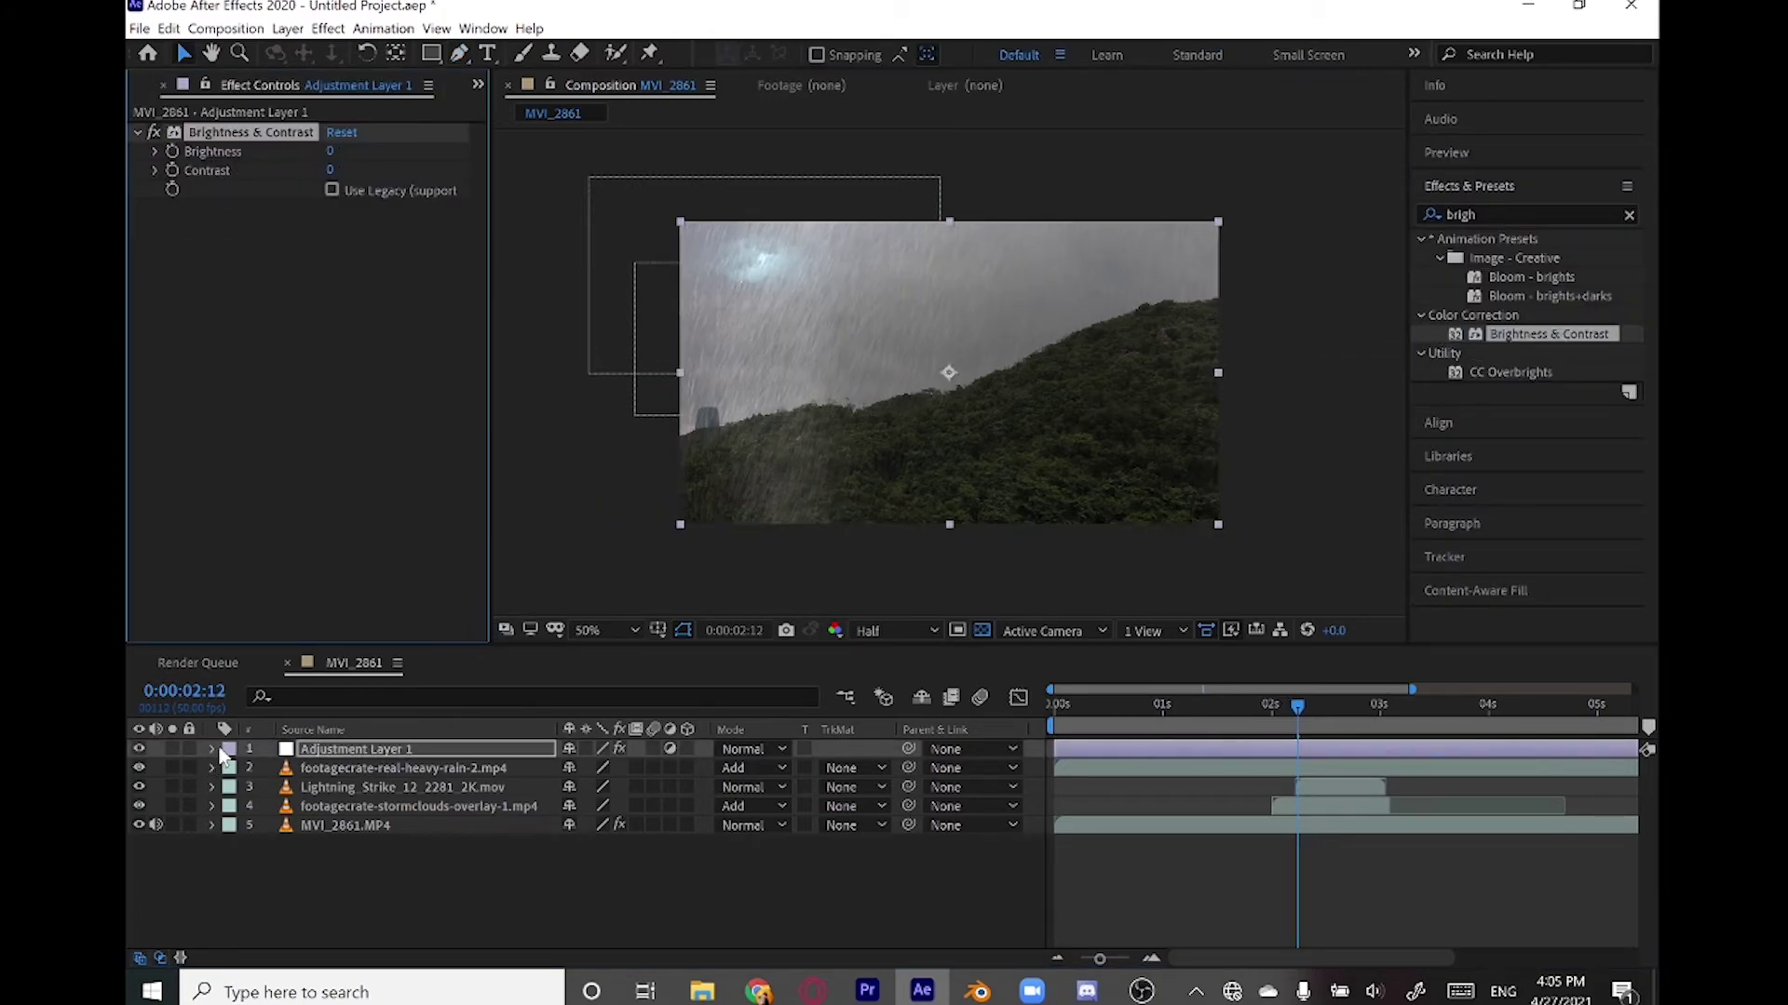
pyautogui.click(212, 750)
pyautogui.click(232, 771)
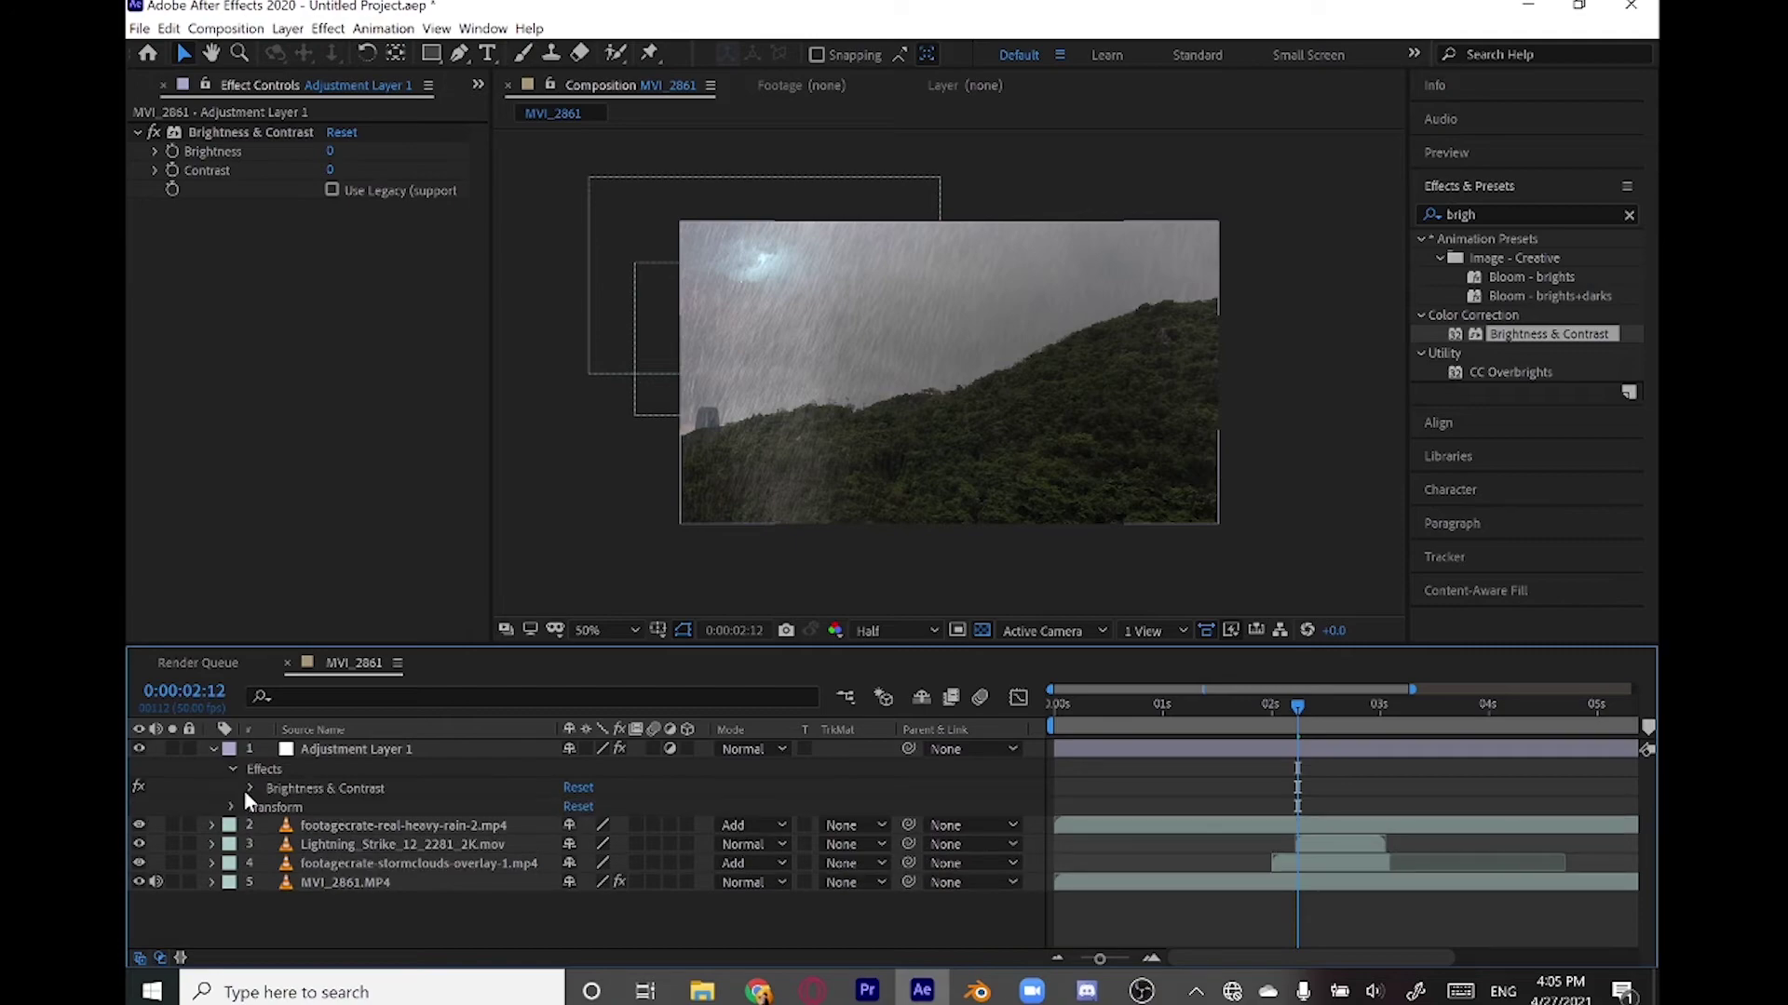
pyautogui.click(249, 789)
pyautogui.click(288, 807)
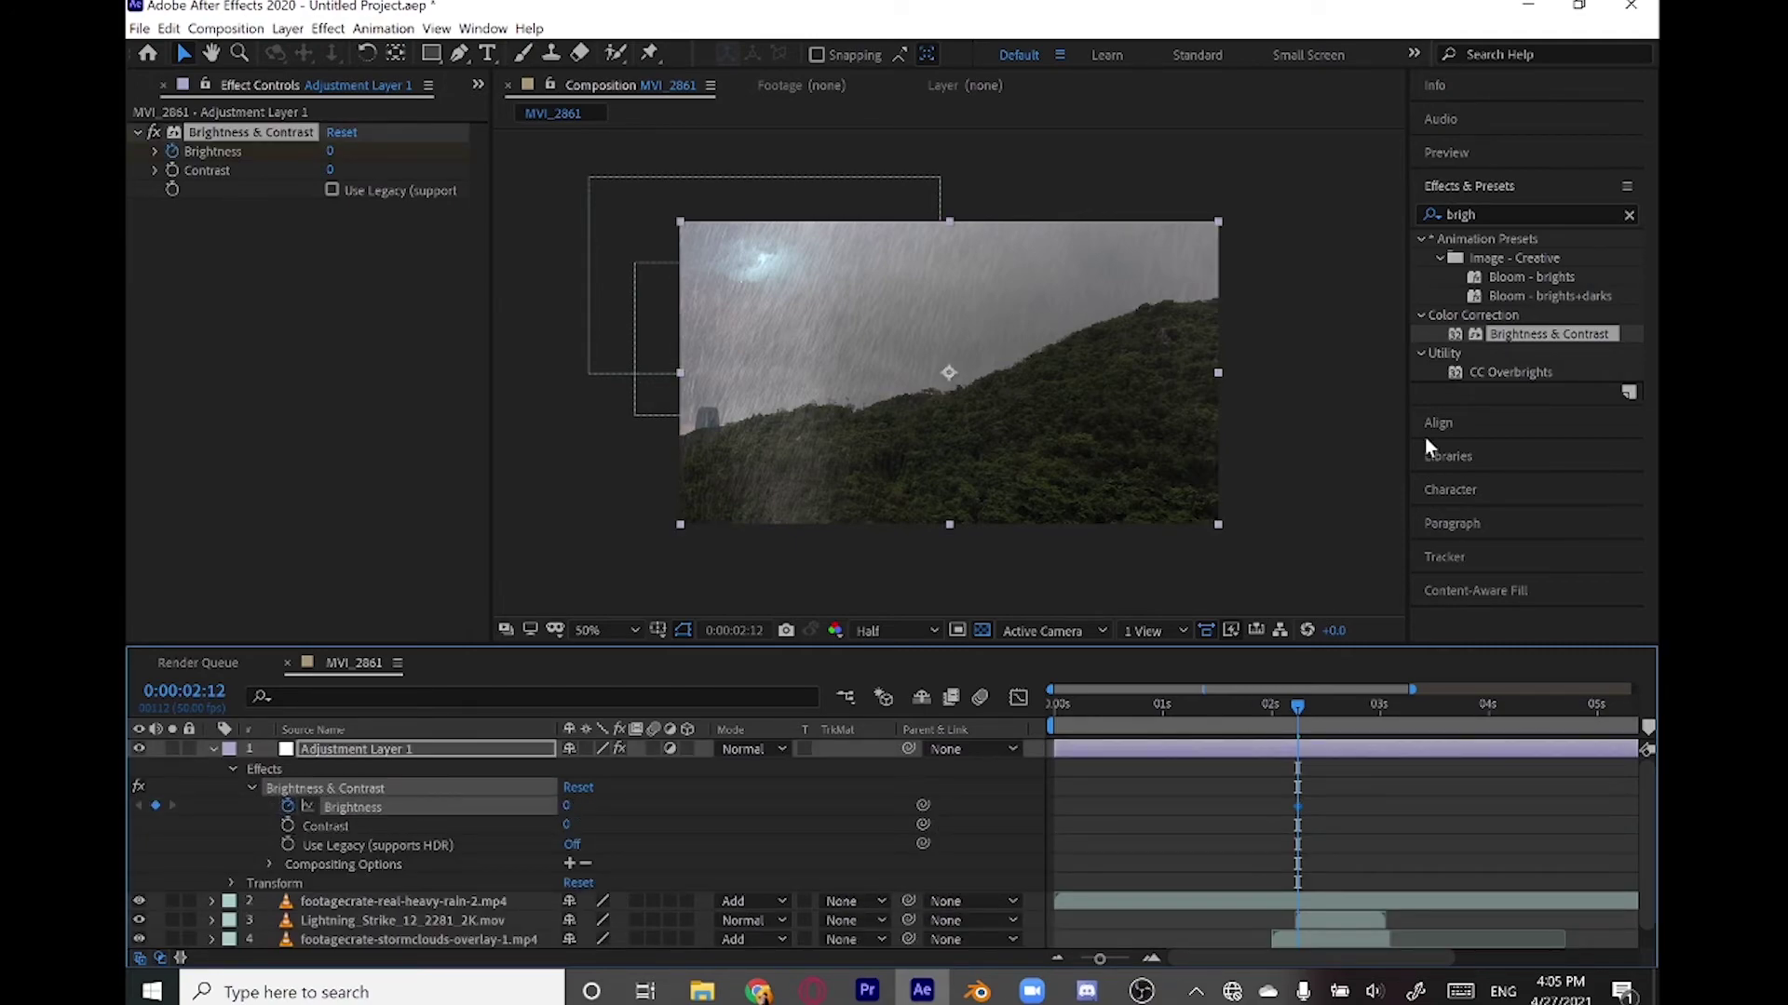
# - Keyframe Brightness up to 35 two frames later, then down to 16 at 2:20
pyautogui.click(1467, 155)
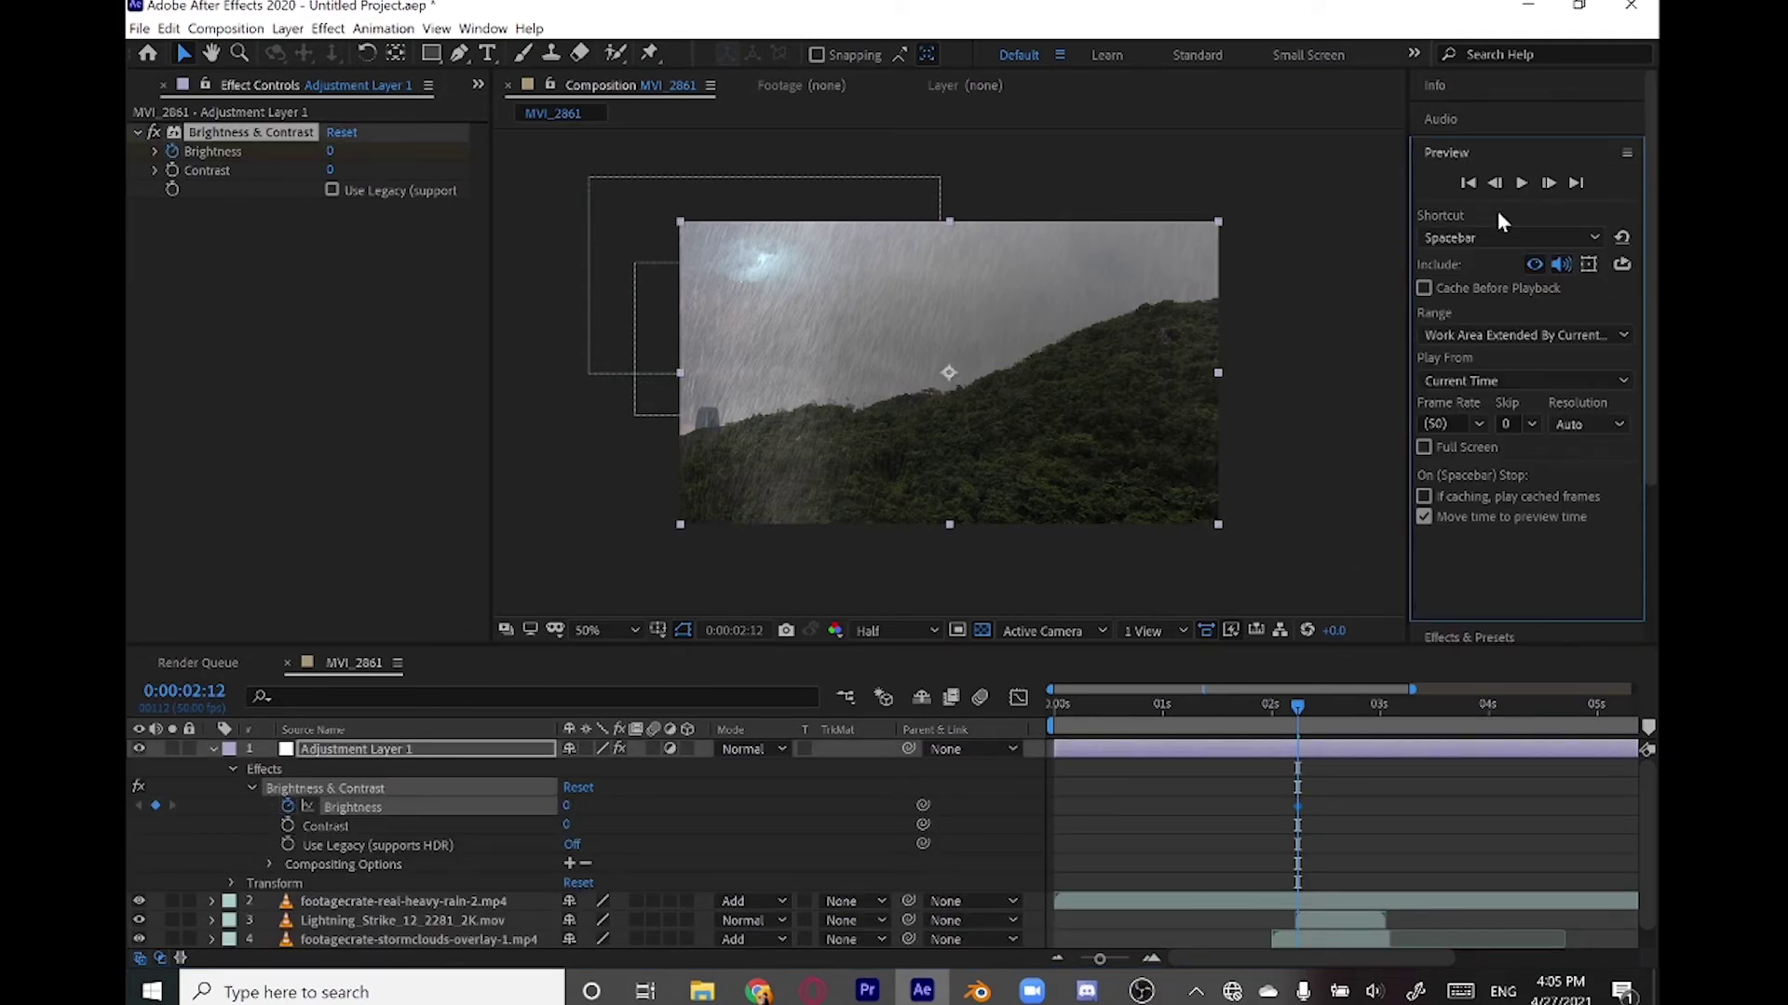
pyautogui.click(1548, 182)
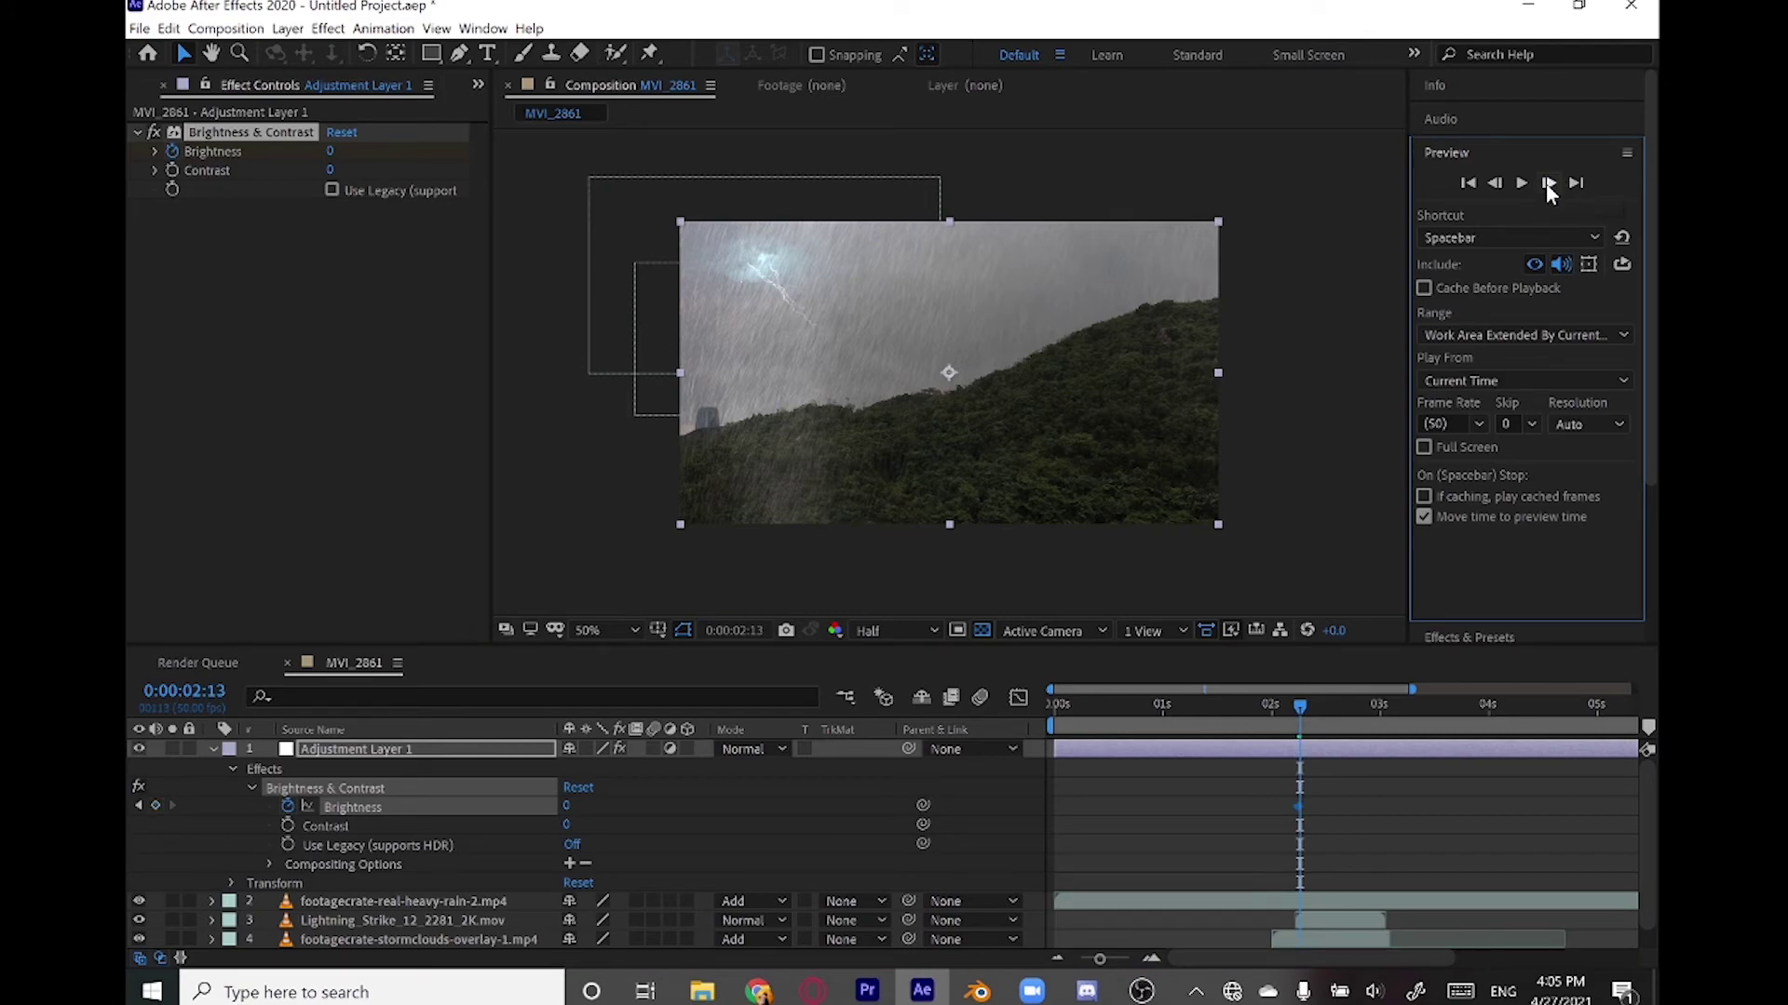
pyautogui.click(1548, 182)
pyautogui.moveTo(566, 805); pyautogui.dragTo(611, 802)
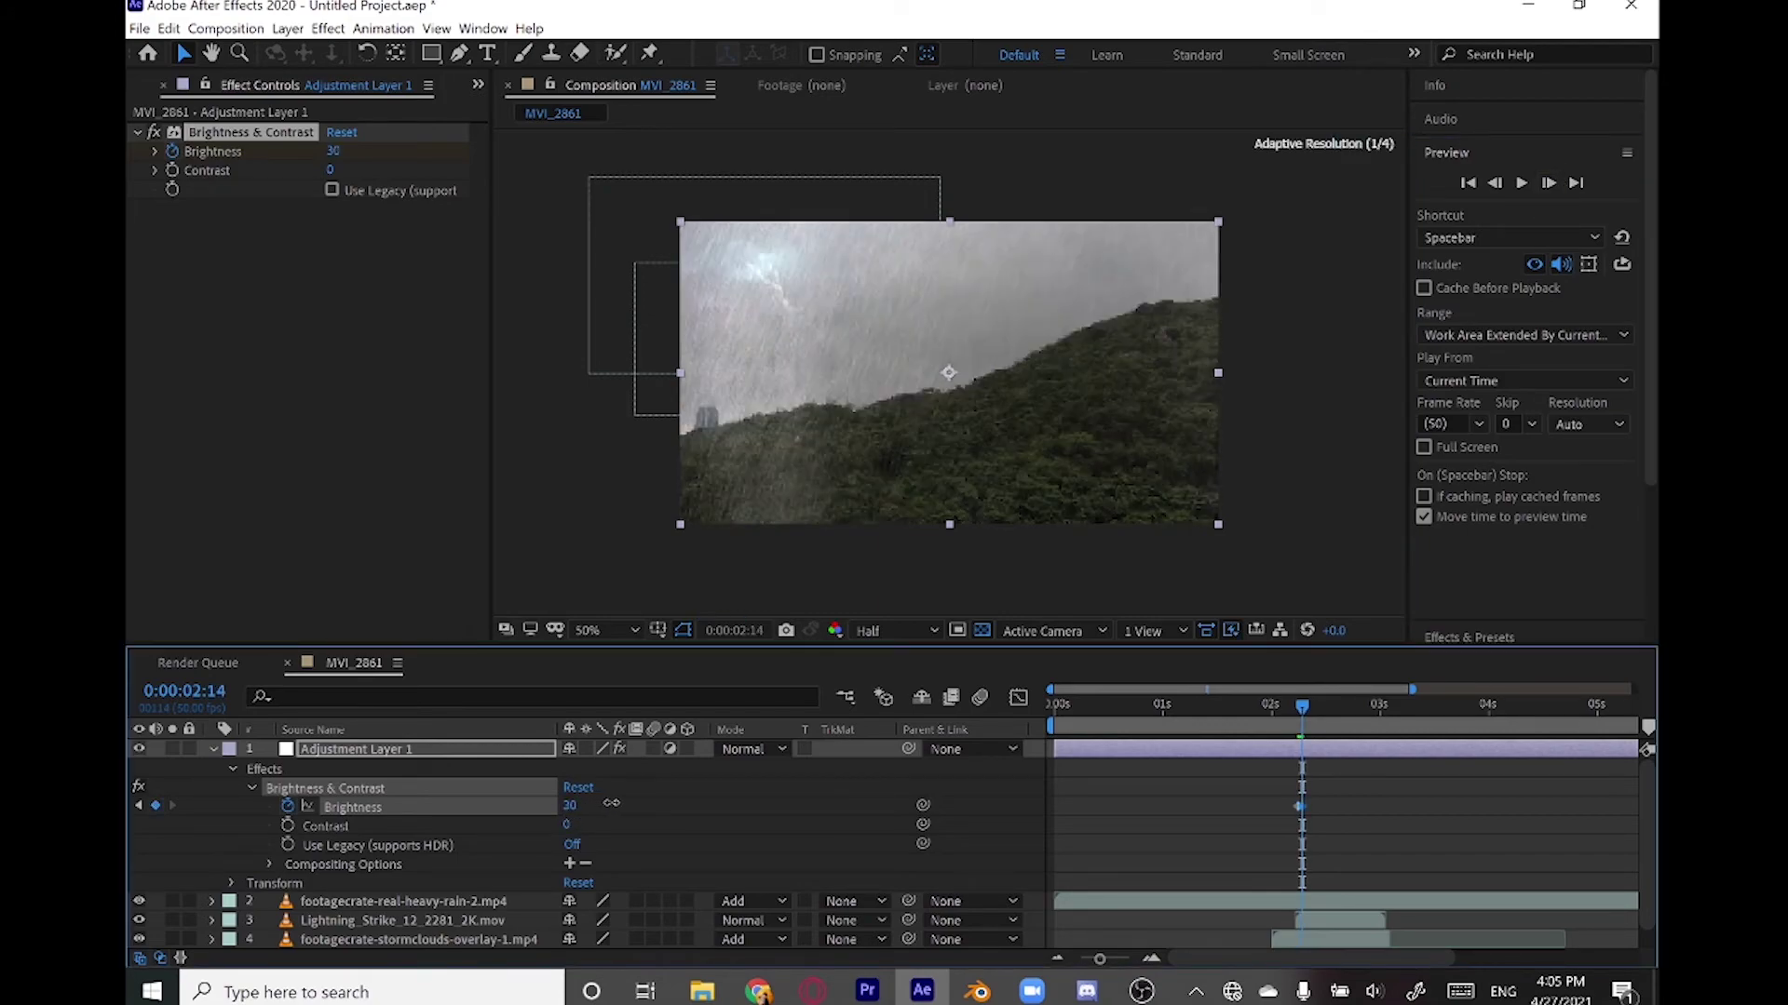
pyautogui.click(1543, 192)
pyautogui.click(1545, 184)
pyautogui.click(1546, 184)
pyautogui.moveTo(568, 806); pyautogui.dragTo(529, 808)
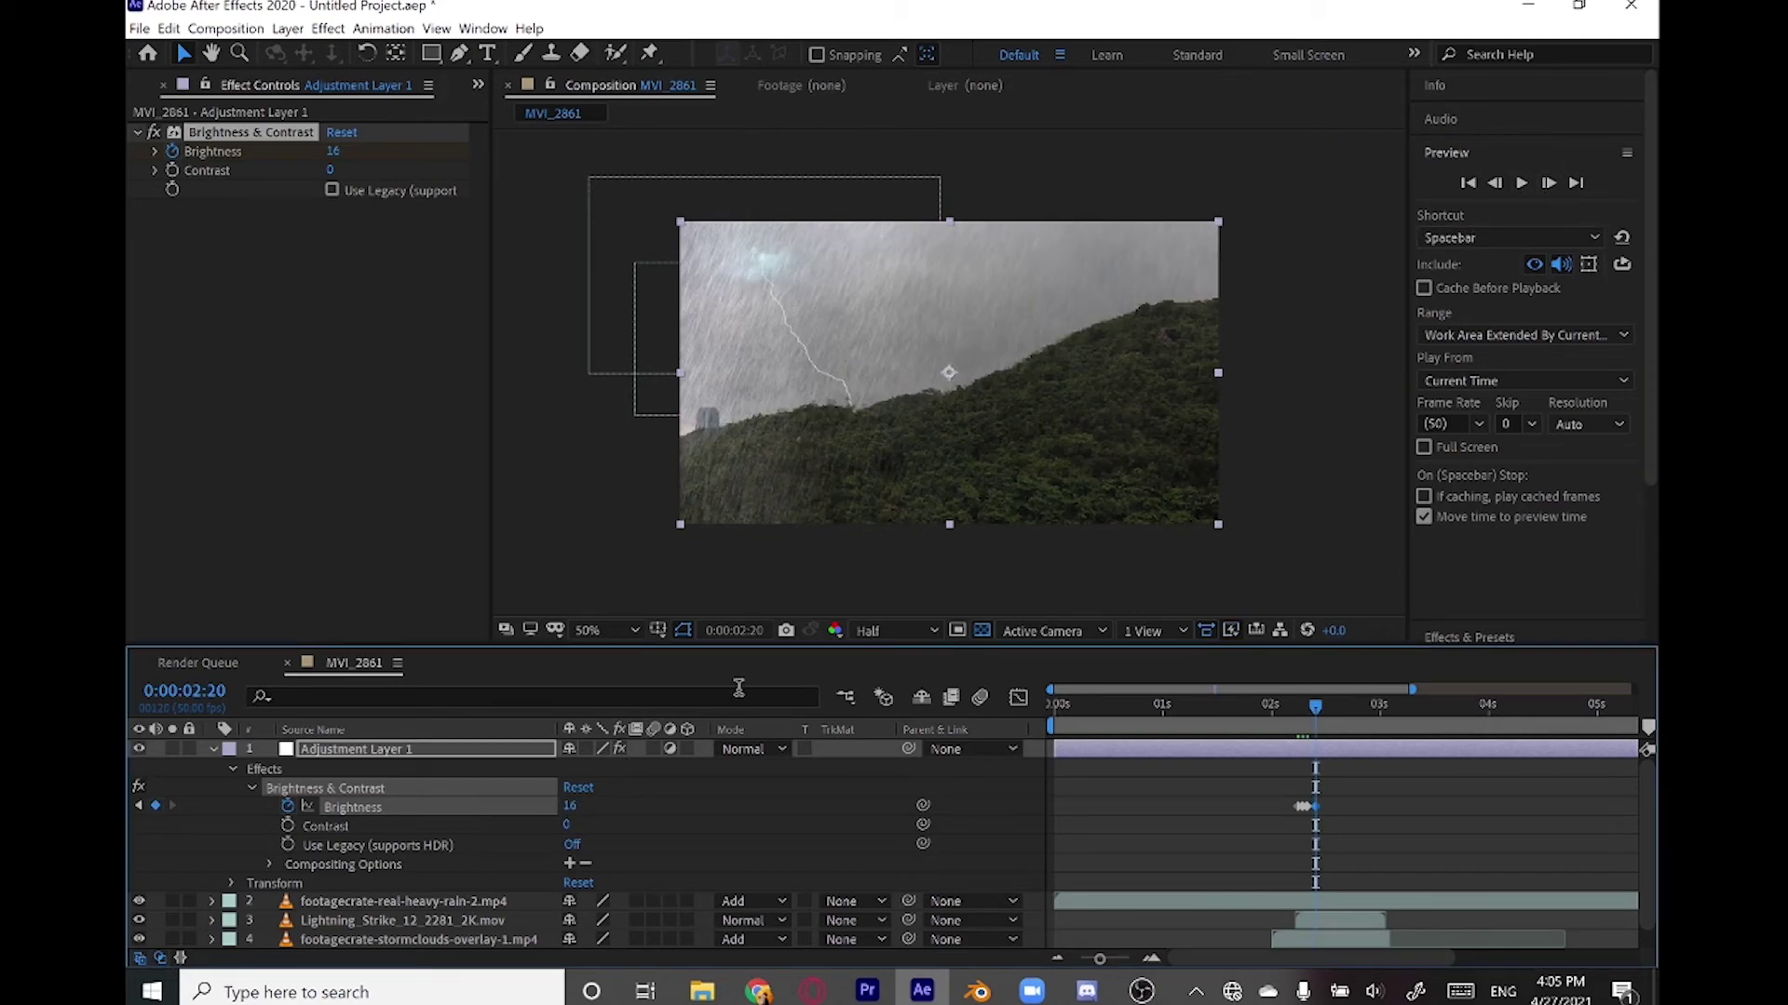